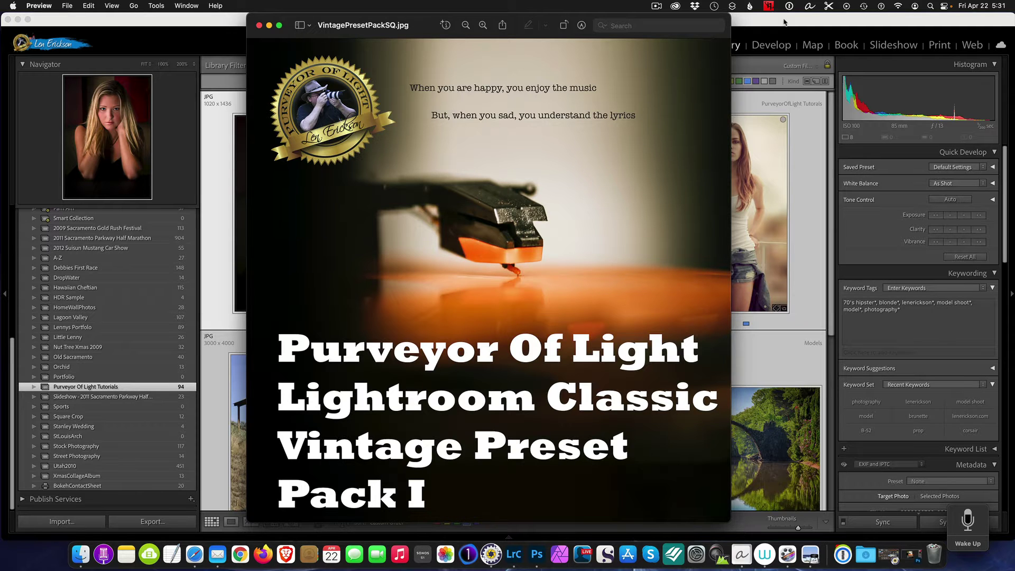
# - Bring Lightroom in front of the preset-pack image and browse the Purveyor Of Light Tutorials grid
pyautogui.click(784, 22)
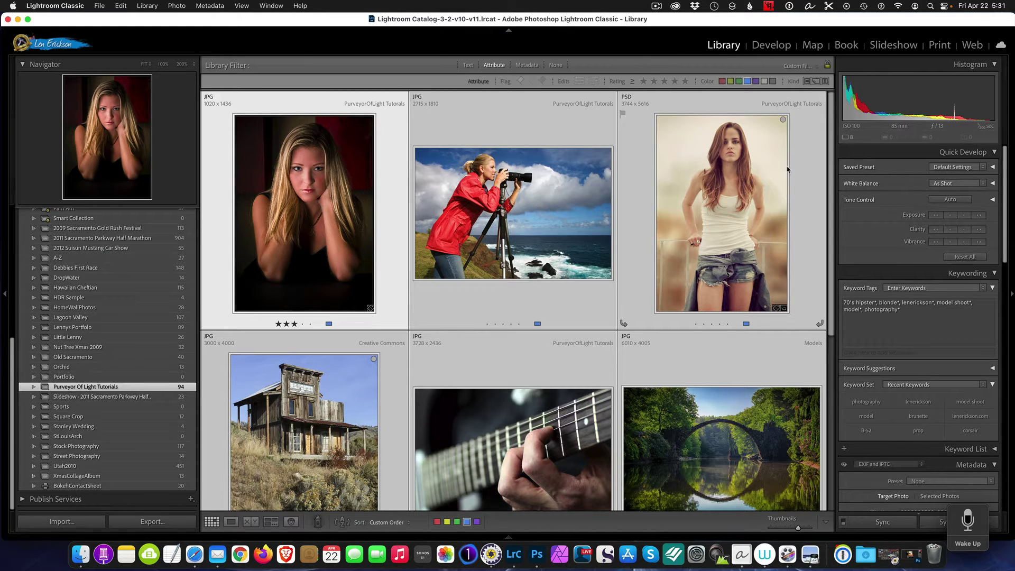
pyautogui.scroll(-1, 831, 171)
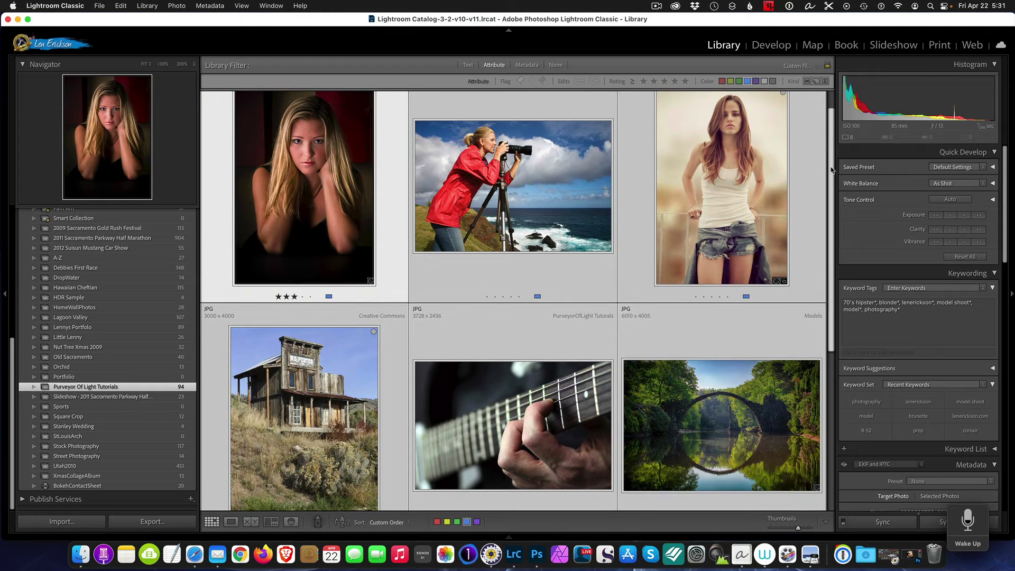
pyautogui.scroll(1, 829, 159)
pyautogui.scroll(-1, 824, 164)
pyautogui.scroll(-9, 825, 165)
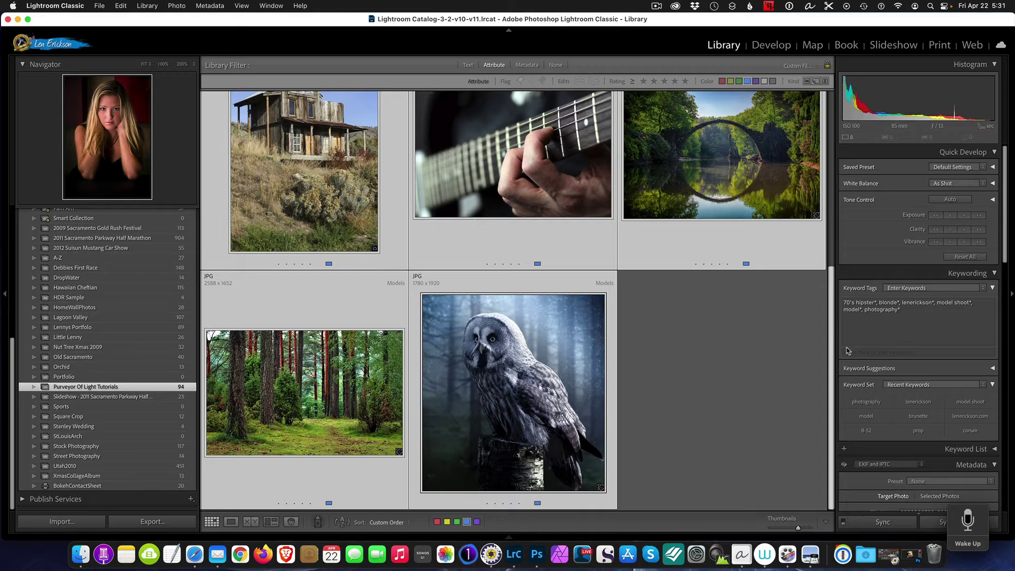
pyautogui.scroll(12, 809, 126)
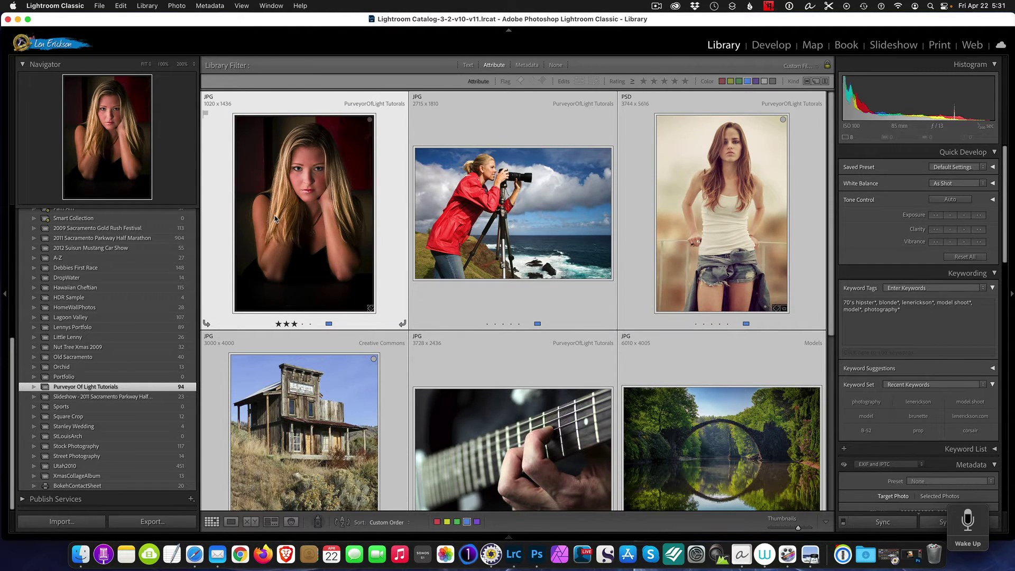
pyautogui.moveTo(275, 219)
# - Open the blonde portrait in Develop with the POL Vintage Preset Pack presets in view
pyautogui.click(768, 46)
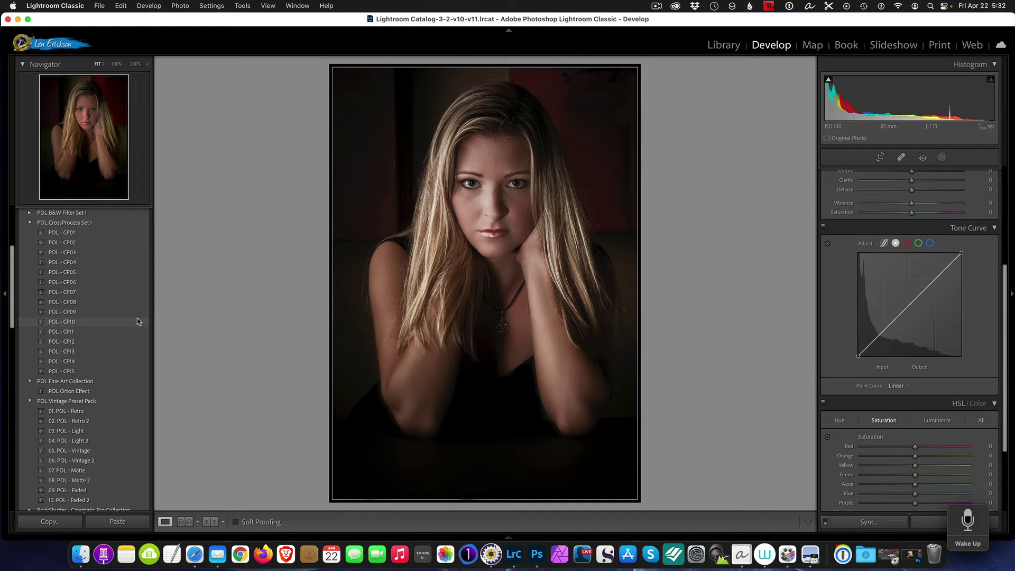
pyautogui.scroll(-4, 138, 322)
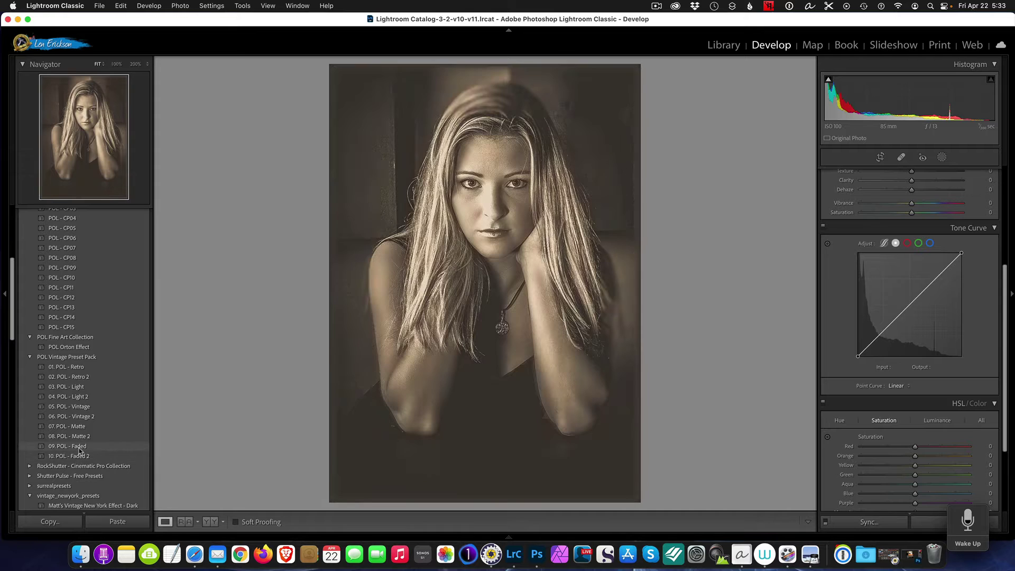
# - Select the photographer-in-red photo, open it in Develop, and apply 01. POL - Retro
pyautogui.click(723, 49)
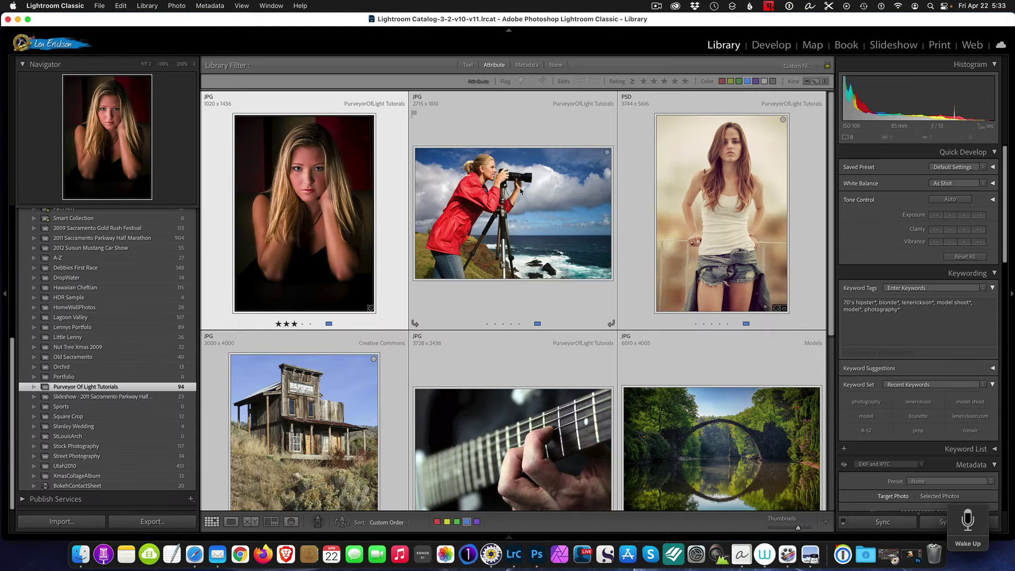
pyautogui.click(514, 201)
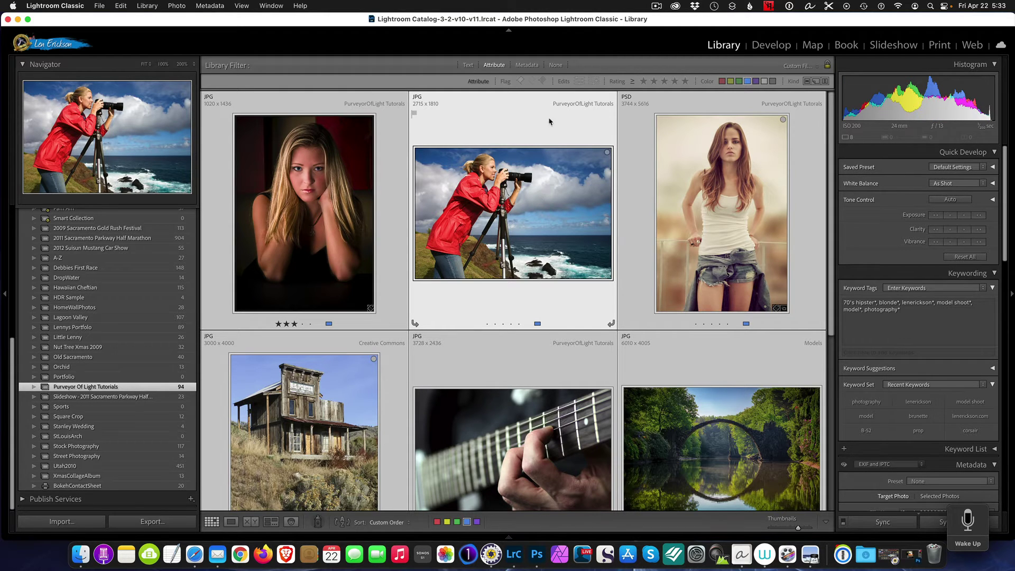
pyautogui.click(772, 45)
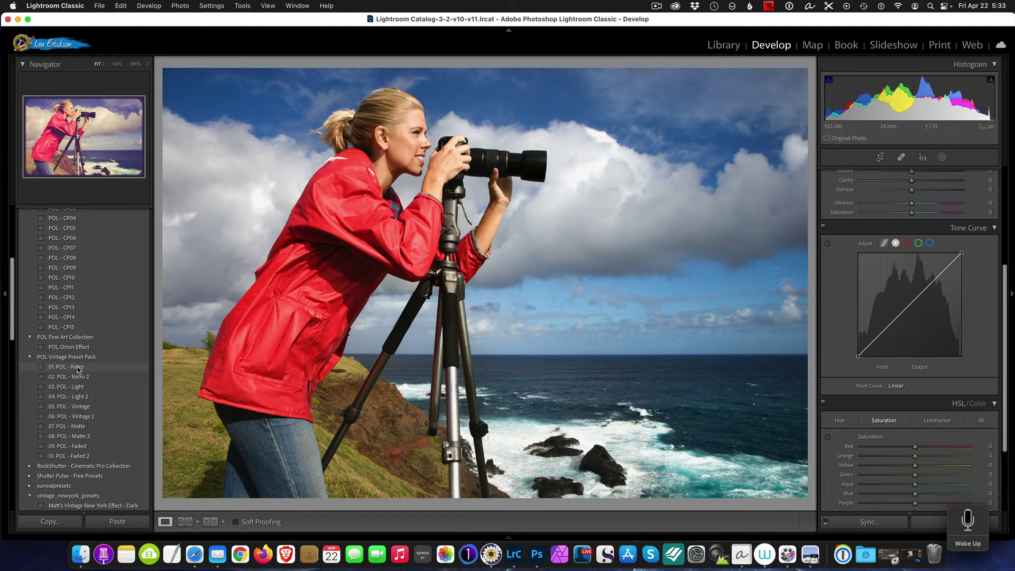
pyautogui.click(78, 368)
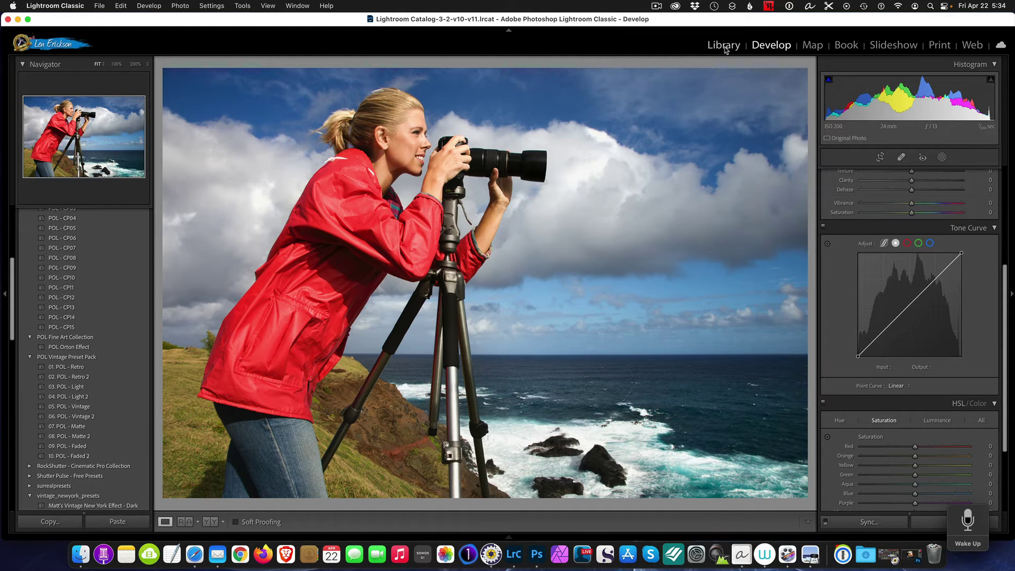
# - Select the woman-in-white-top portrait from the grid and open it in Develop
pyautogui.click(725, 46)
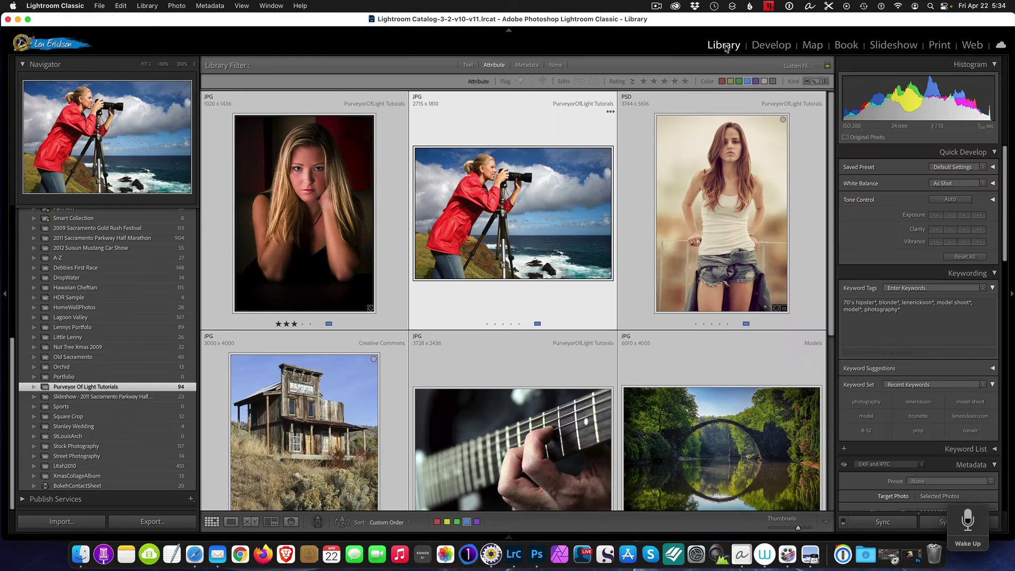
pyautogui.click(730, 180)
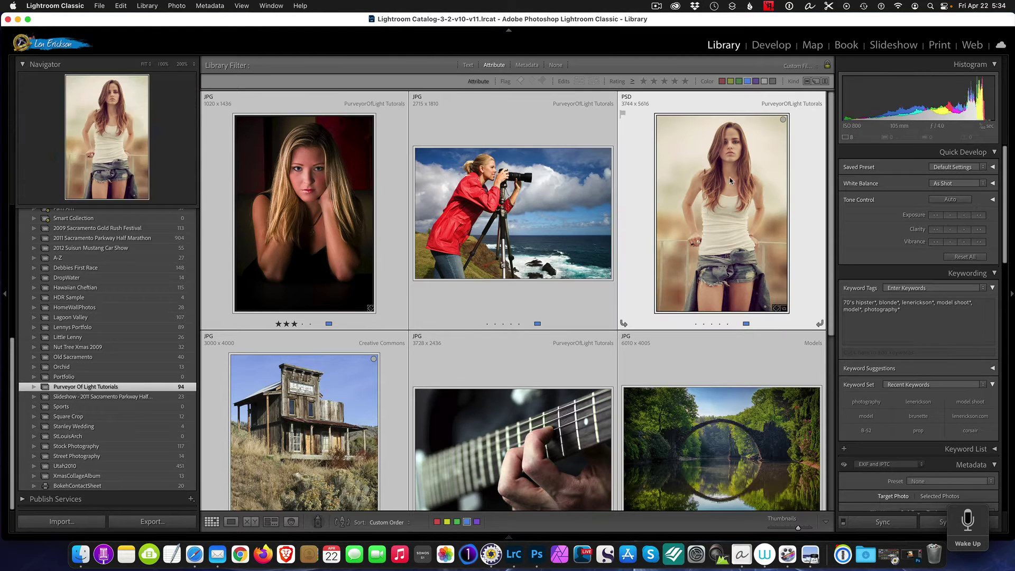
pyautogui.click(771, 46)
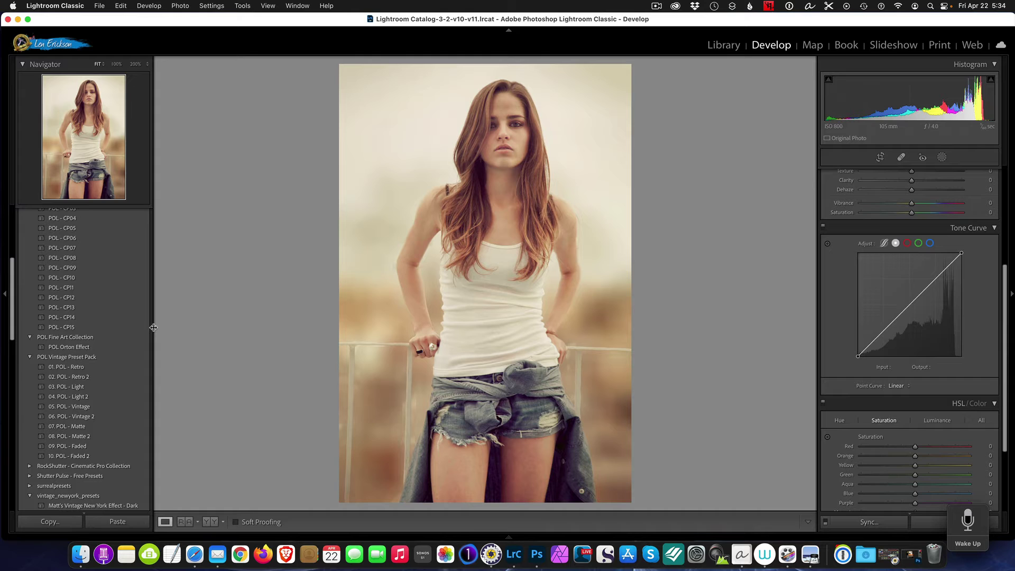
# - Try Retro, Retro 2, Light, Vintage and Vintage 2, settle on 07. POL - Matte, then return to Library
pyautogui.click(79, 367)
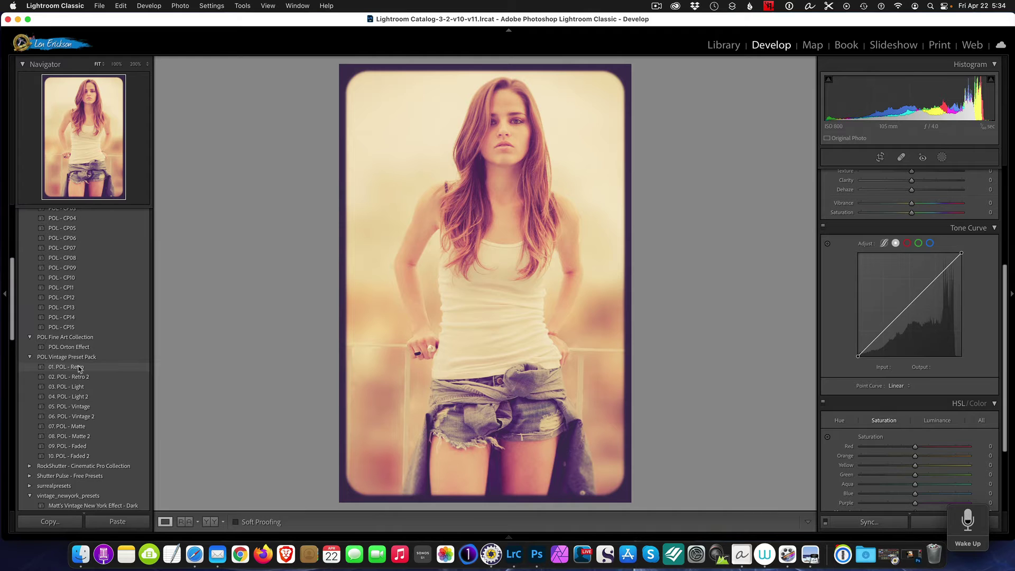
pyautogui.click(79, 377)
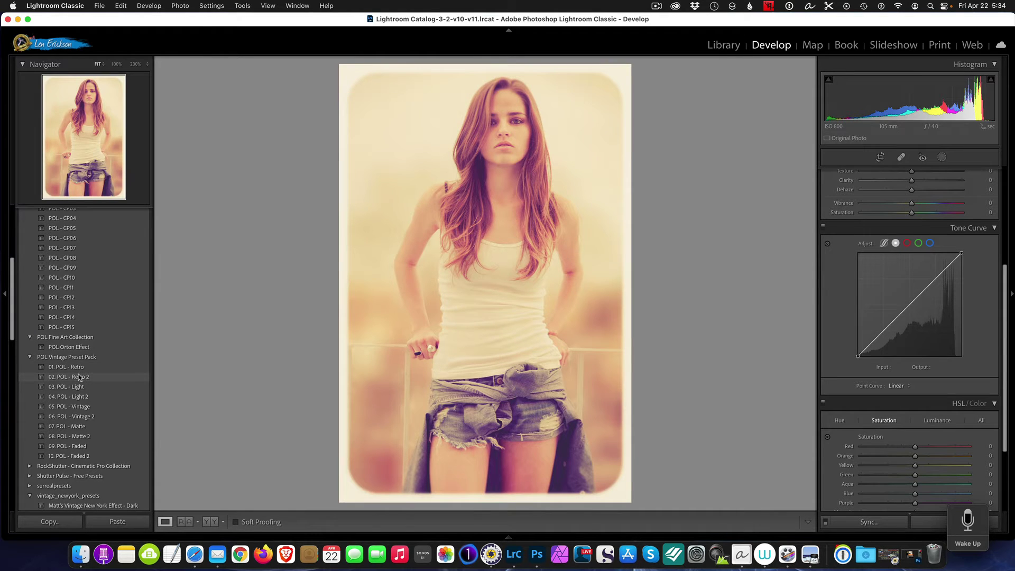
pyautogui.click(81, 387)
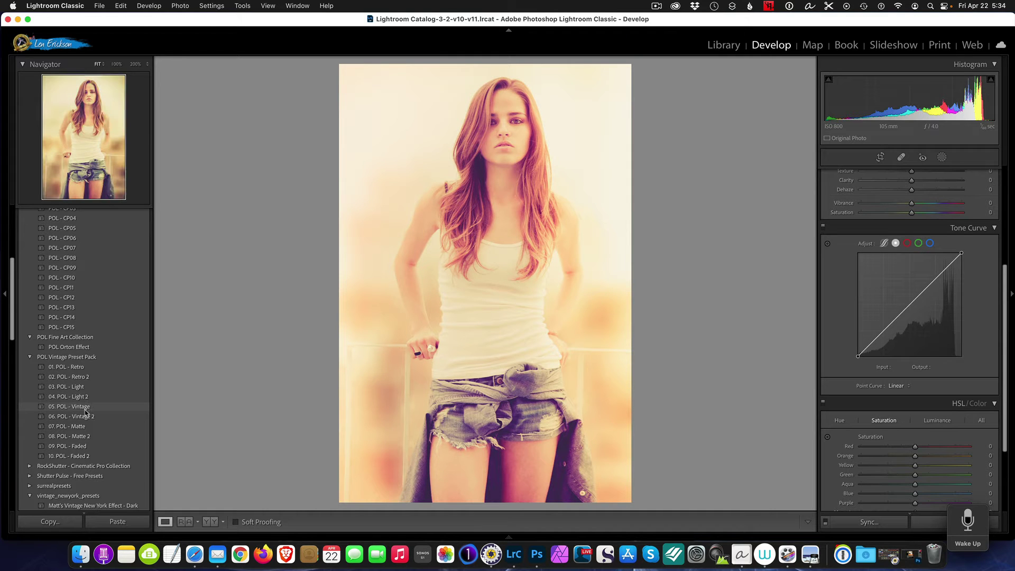
pyautogui.click(85, 407)
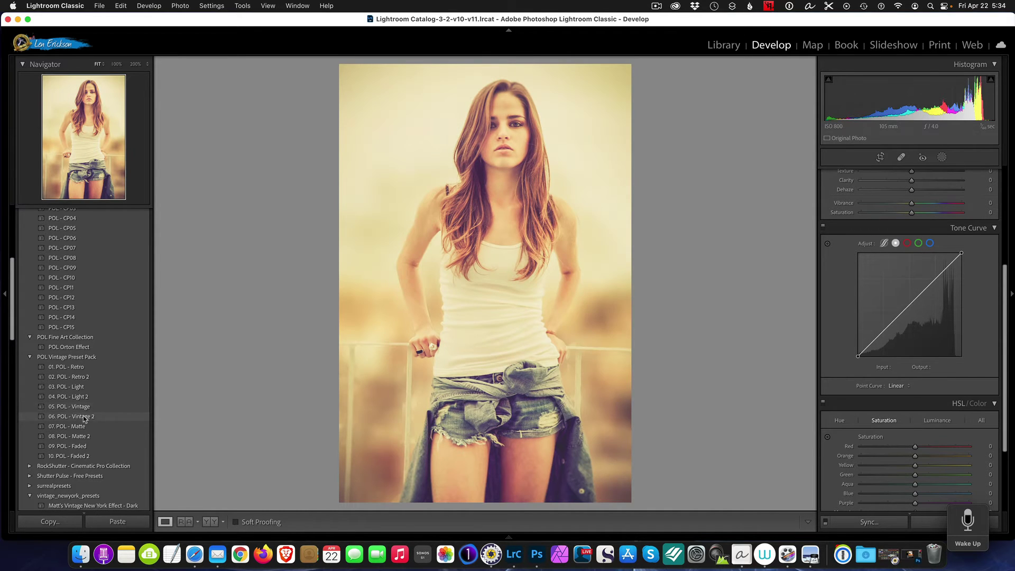
pyautogui.click(83, 418)
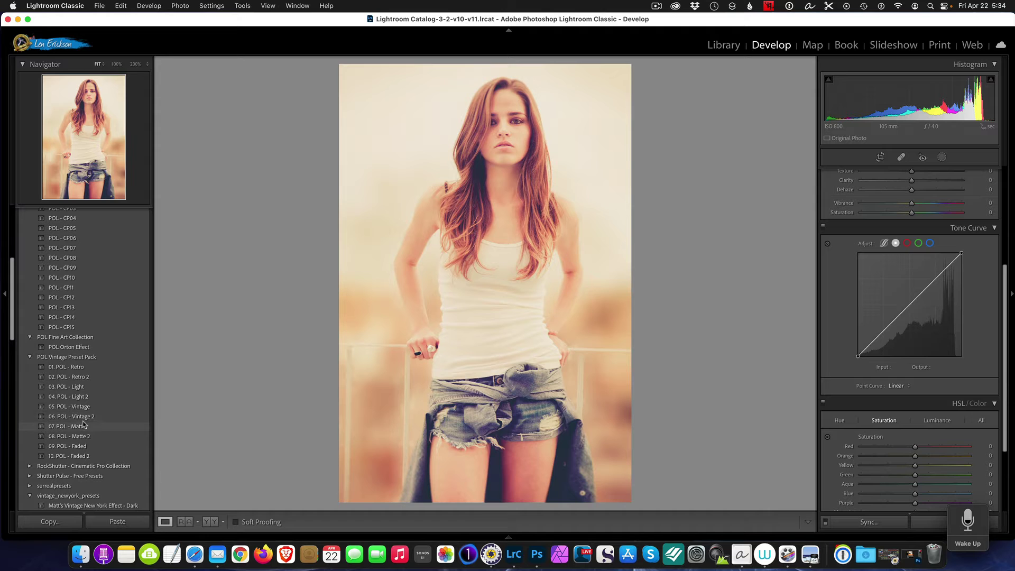
pyautogui.click(84, 426)
pyautogui.click(738, 48)
# - Scroll down the grid and open the old wooden house photo in Develop
pyautogui.scroll(-2, 302, 391)
pyautogui.scroll(-3, 308, 388)
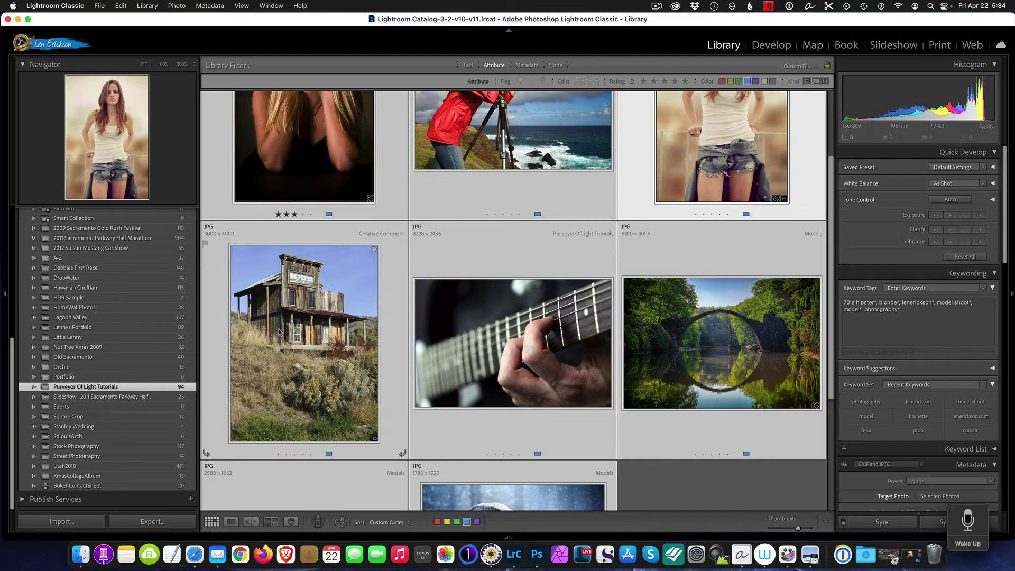
pyautogui.click(302, 320)
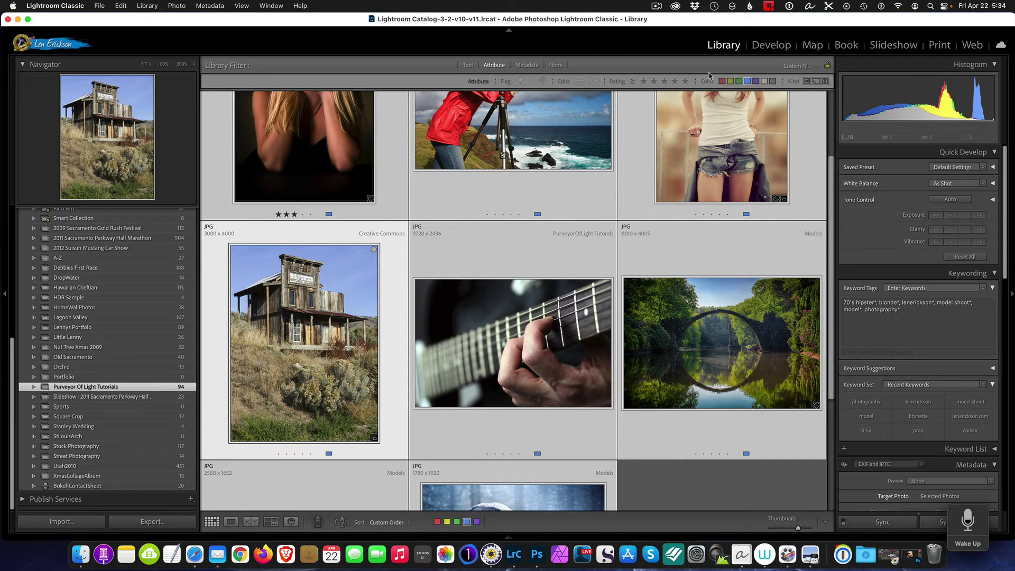
pyautogui.click(771, 46)
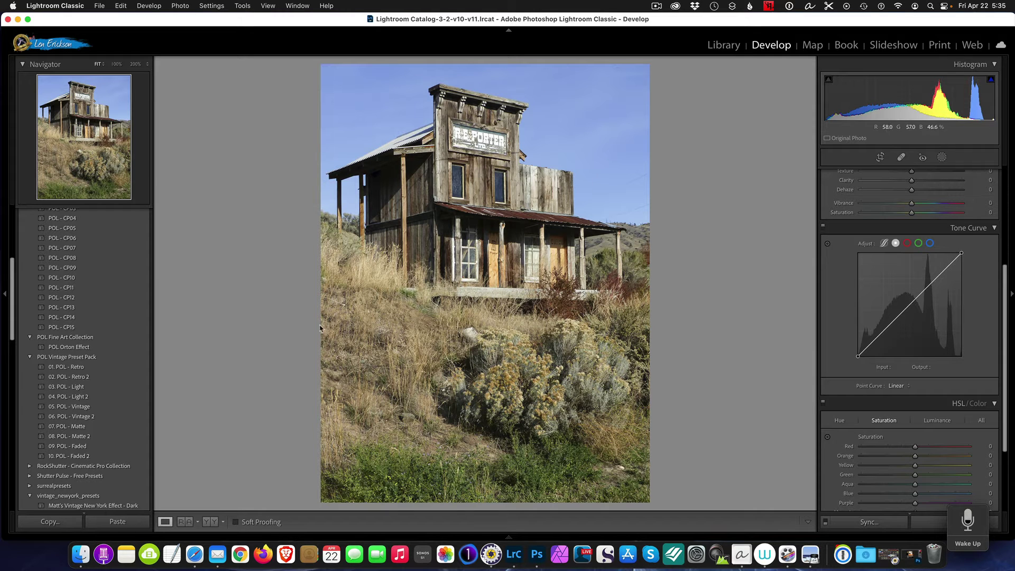
# - Try Matte 2, Vintage 2, Vintage, Faded, Faded 2, Light, Retro; keep 02. POL - Retro 2, return to grid
pyautogui.click(84, 437)
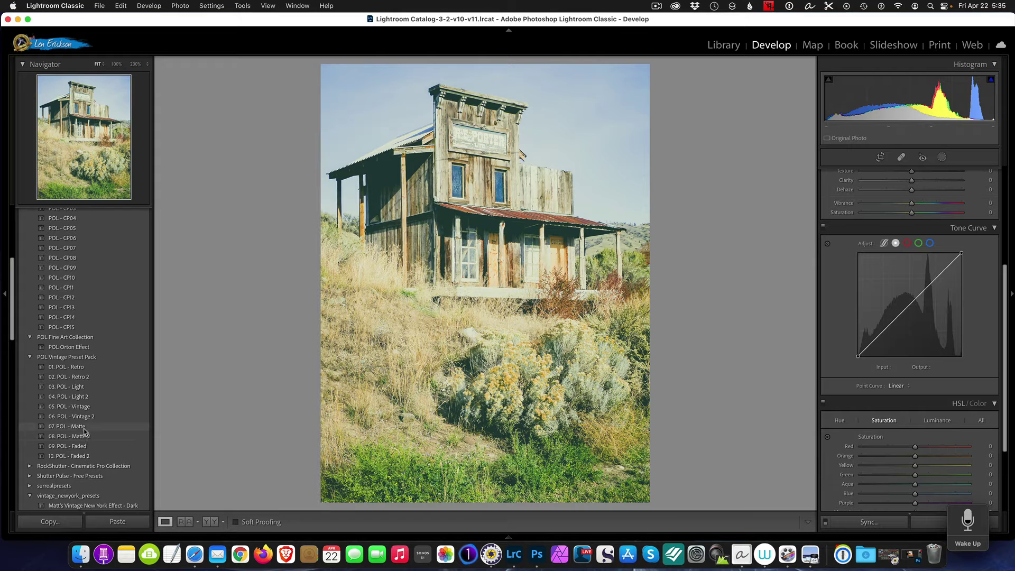
pyautogui.click(84, 417)
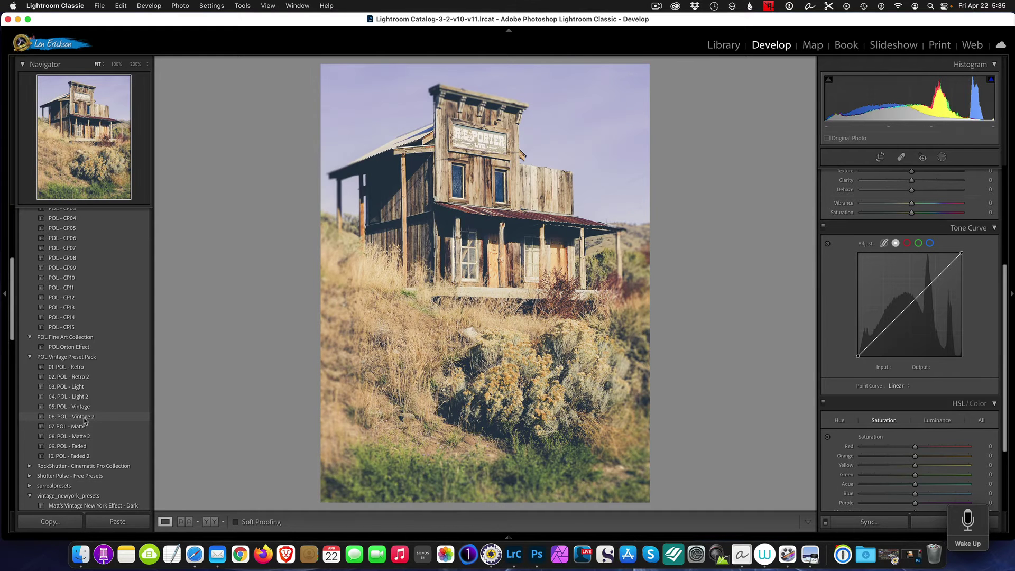
pyautogui.click(82, 407)
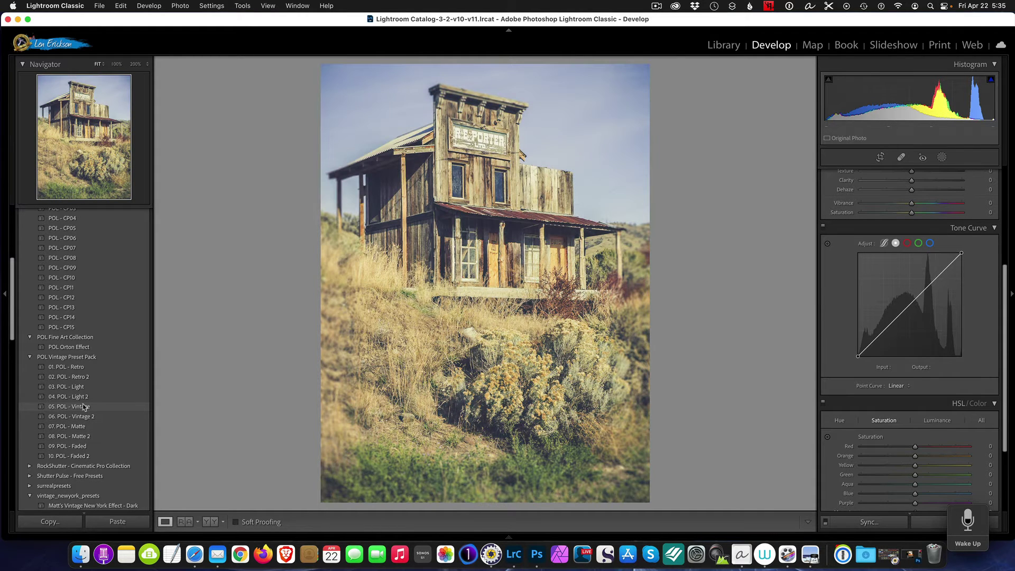
pyautogui.click(83, 447)
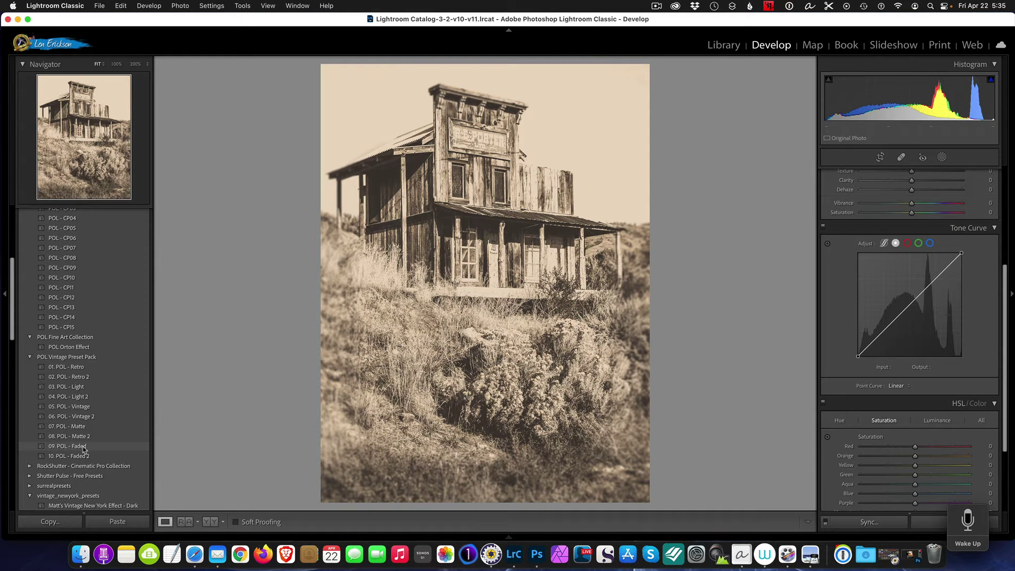
pyautogui.click(84, 456)
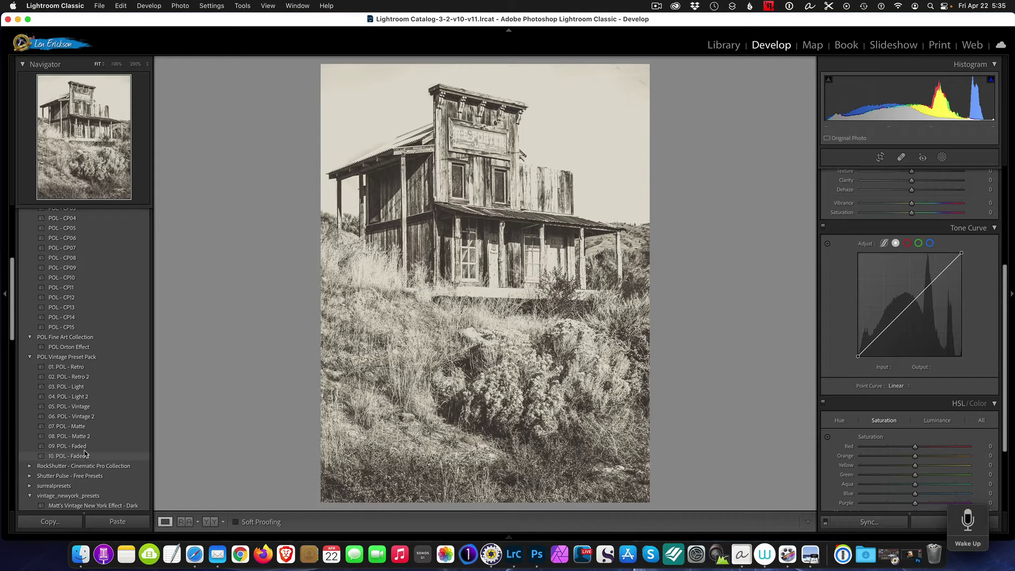
pyautogui.click(80, 389)
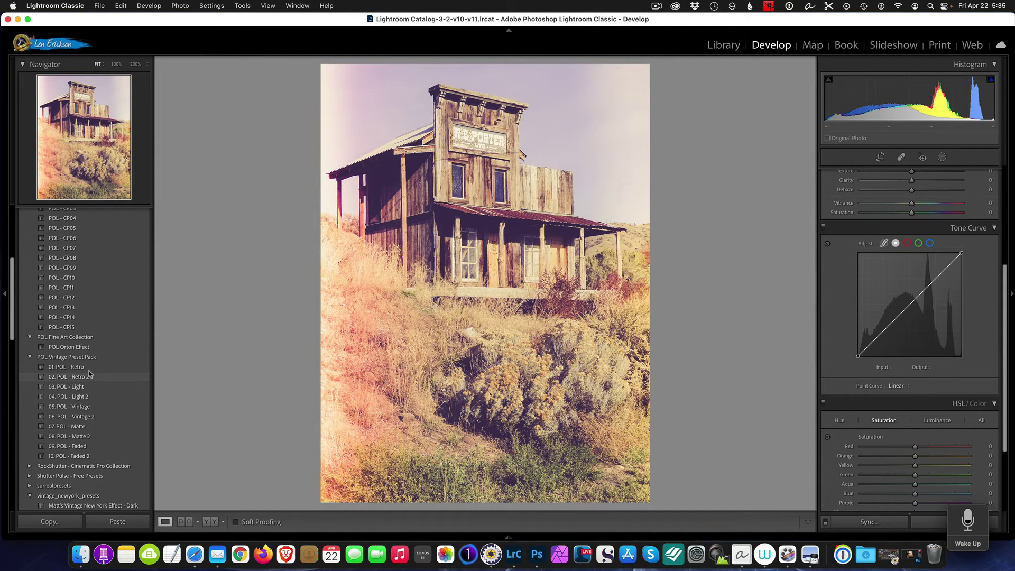
pyautogui.click(89, 369)
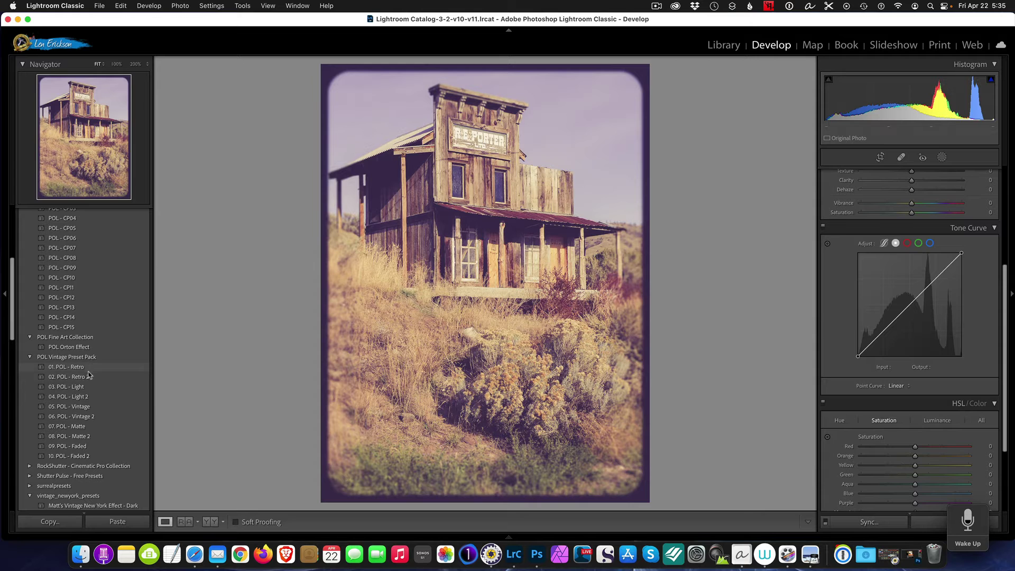
pyautogui.click(87, 377)
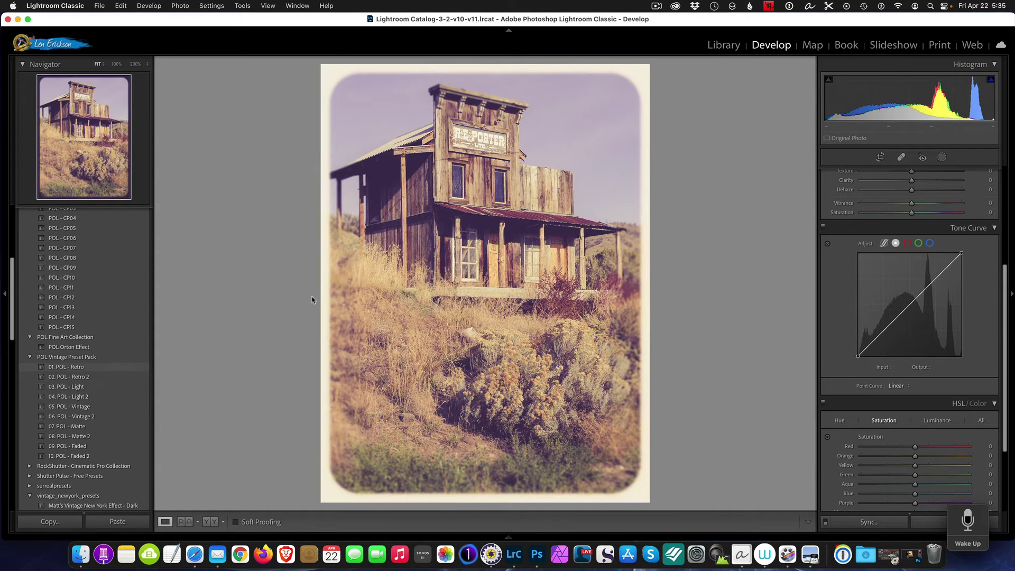
pyautogui.click(724, 45)
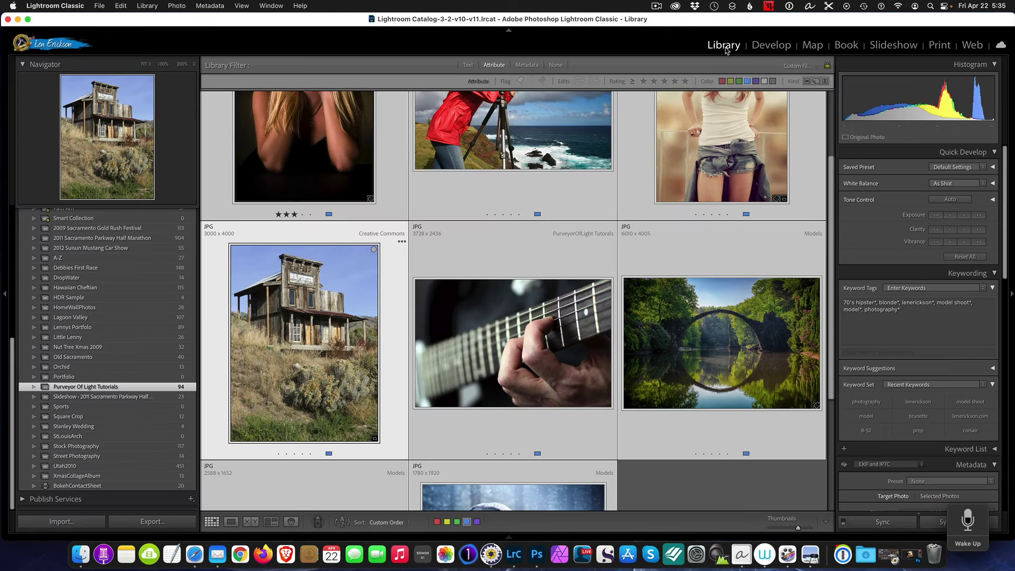
# - Open the guitar photo in Develop and try Retro through Vintage 2, finishing on 07. POL - Matte
pyautogui.click(506, 334)
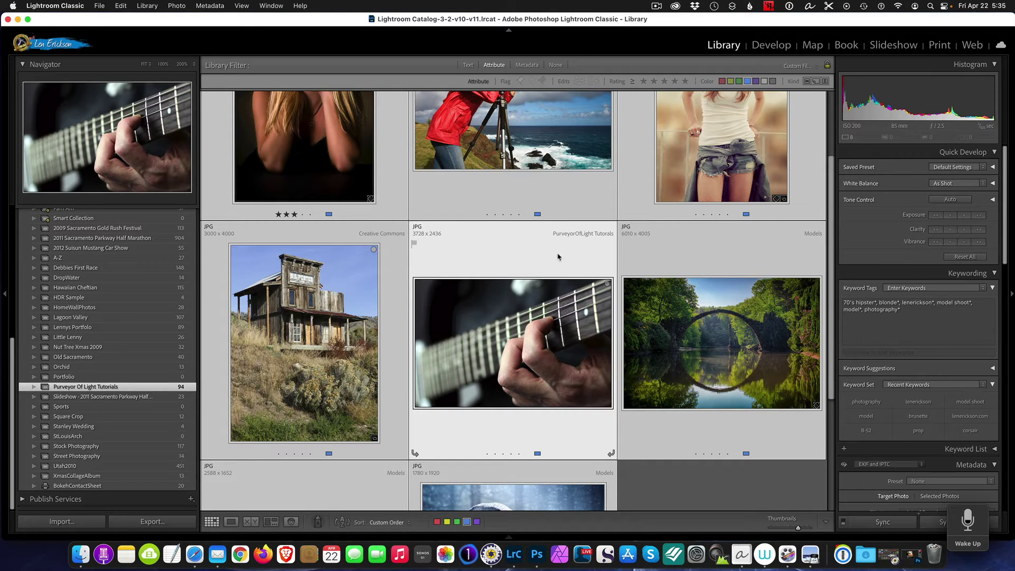
pyautogui.click(771, 45)
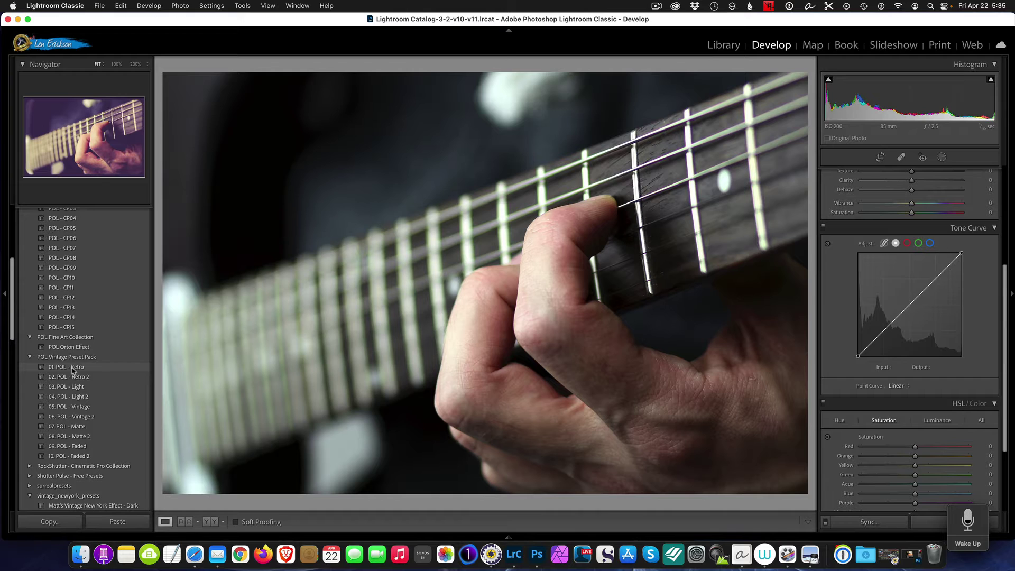
pyautogui.click(73, 370)
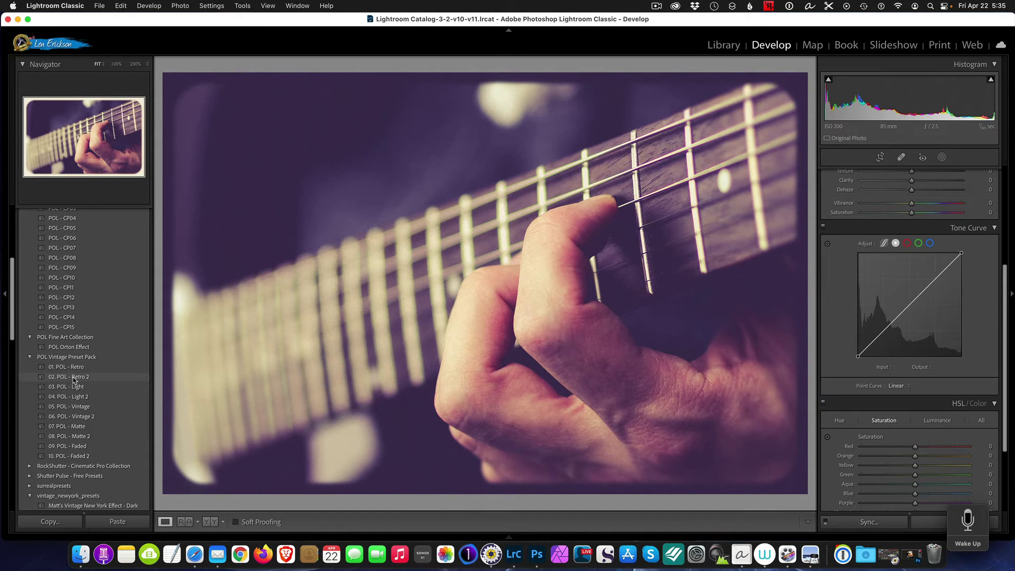
pyautogui.click(73, 378)
pyautogui.click(74, 389)
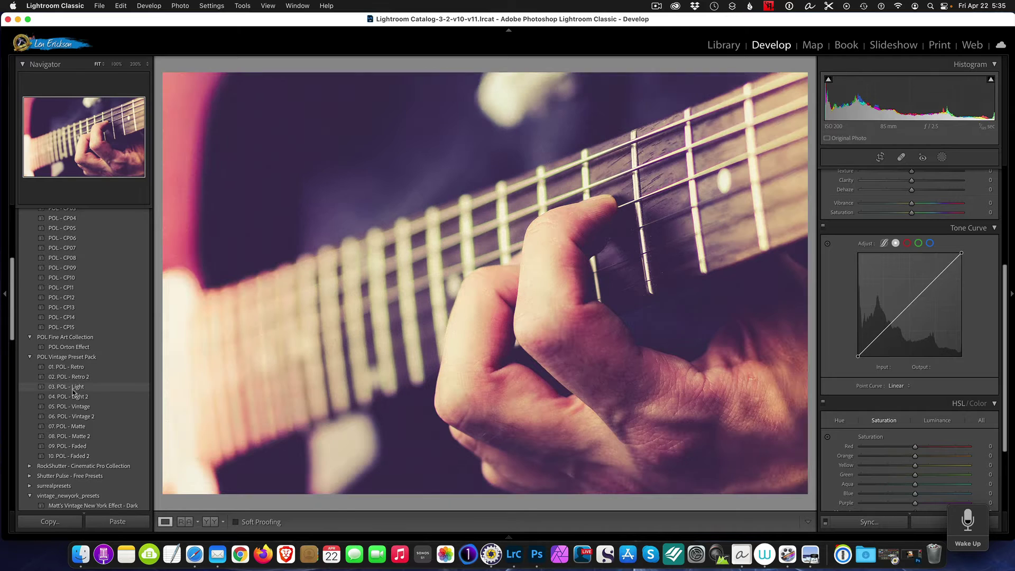
pyautogui.click(74, 399)
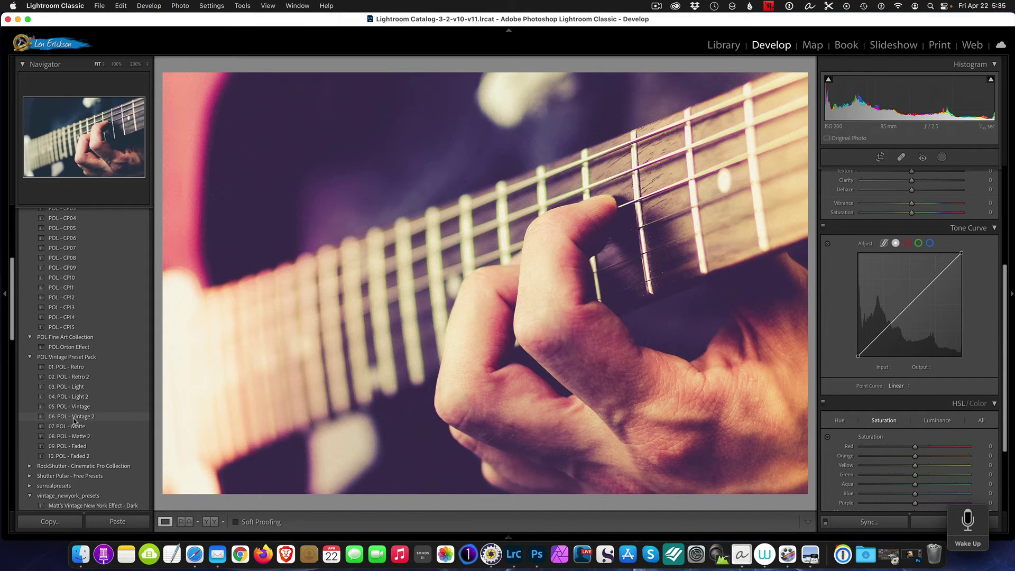
pyautogui.click(75, 417)
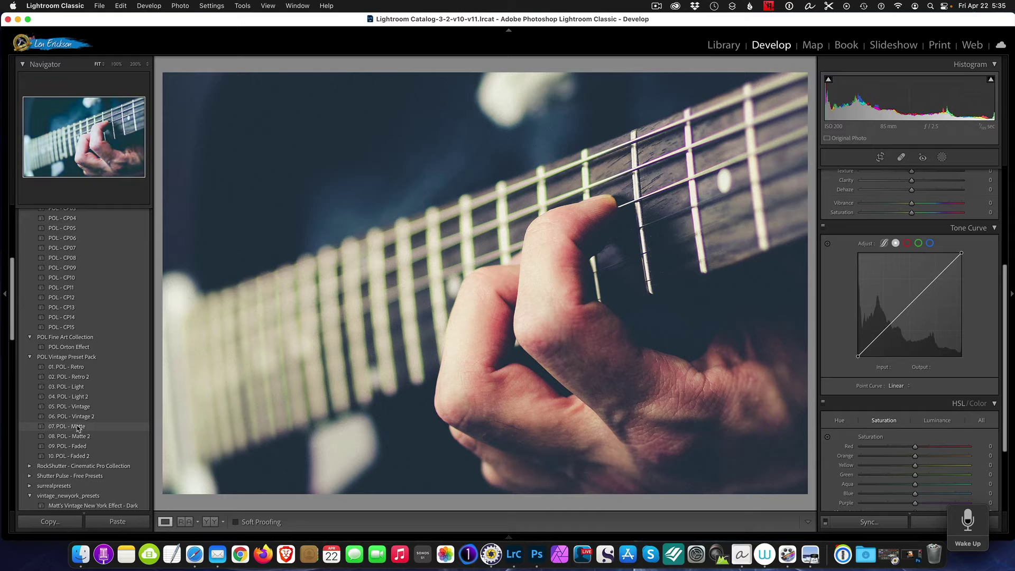
pyautogui.click(77, 427)
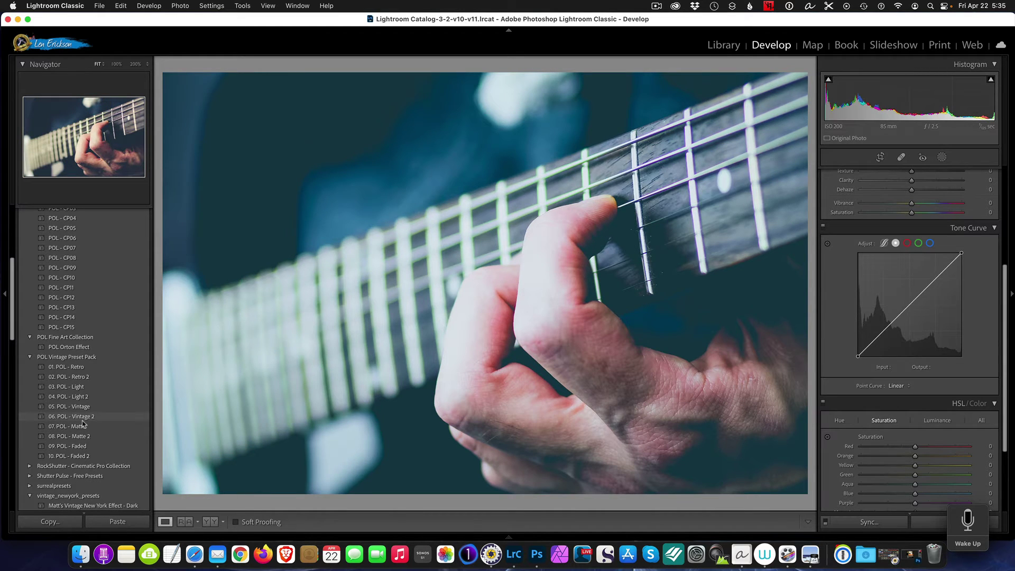
pyautogui.click(83, 419)
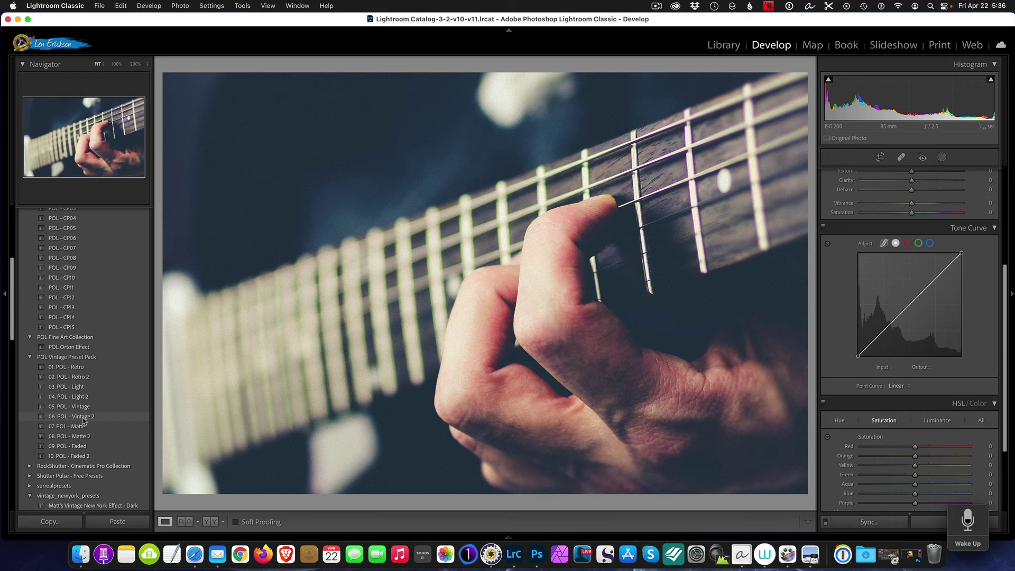
pyautogui.click(85, 427)
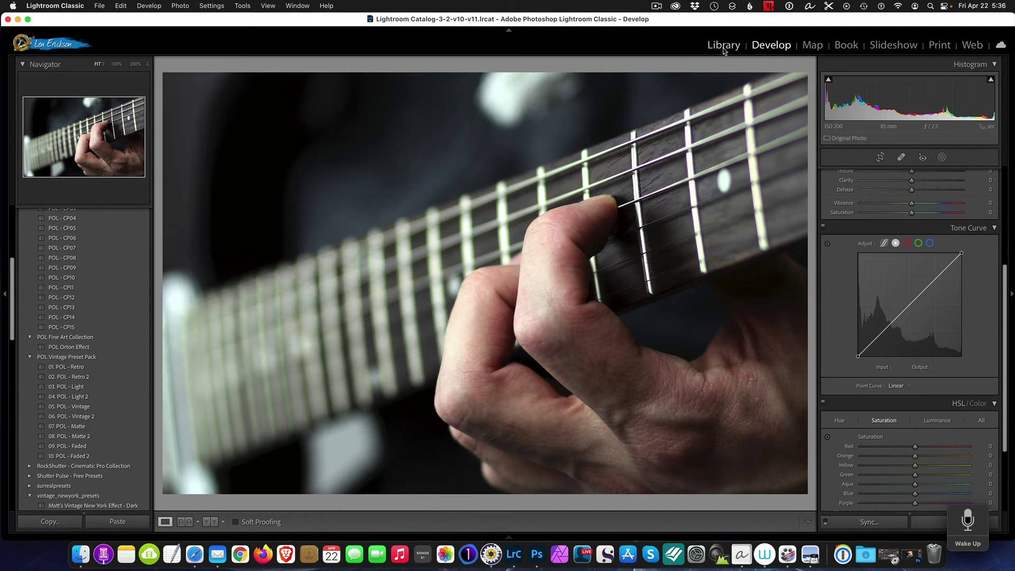
# - Open the forest photo in Develop, preview 01. POL - Retro, then undo it with Cmd+Z
pyautogui.click(723, 46)
pyautogui.scroll(-5, 616, 265)
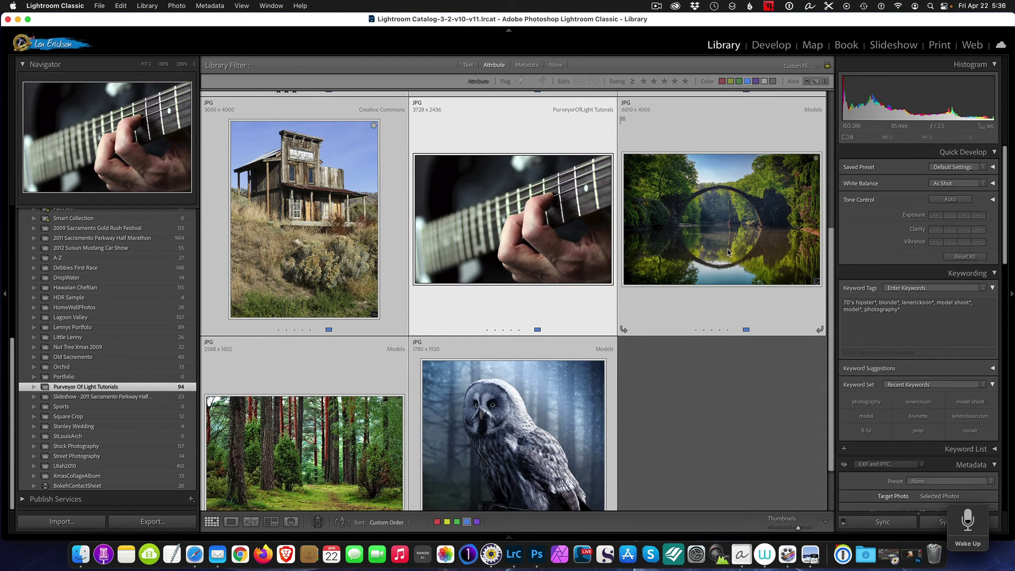
pyautogui.scroll(-1, 727, 253)
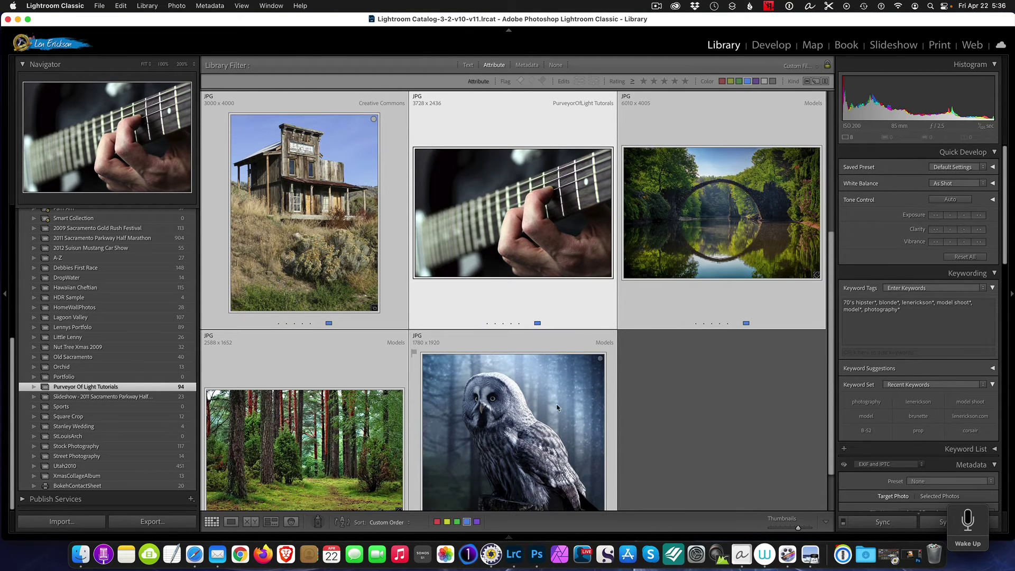
pyautogui.click(309, 445)
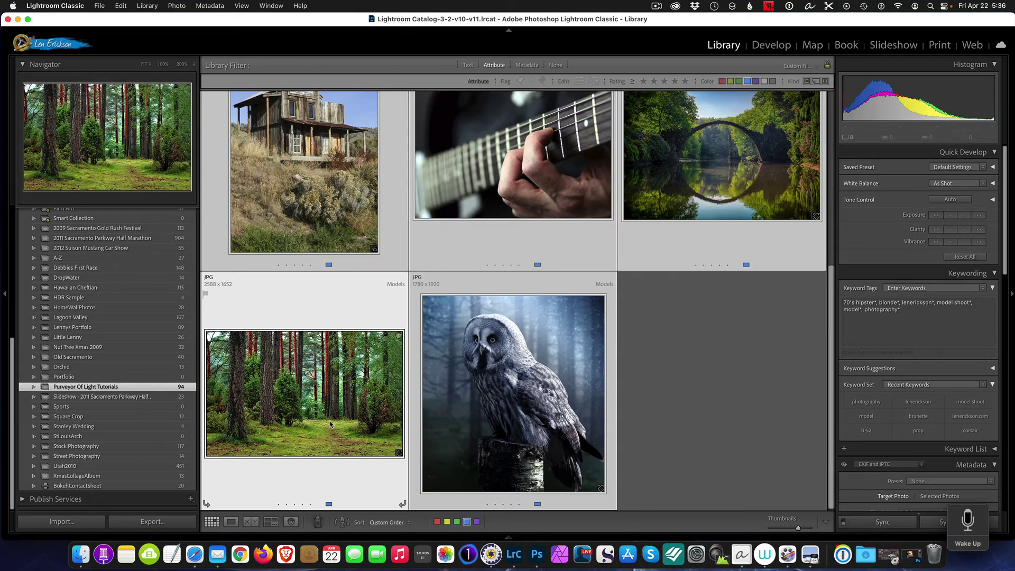
pyautogui.click(755, 46)
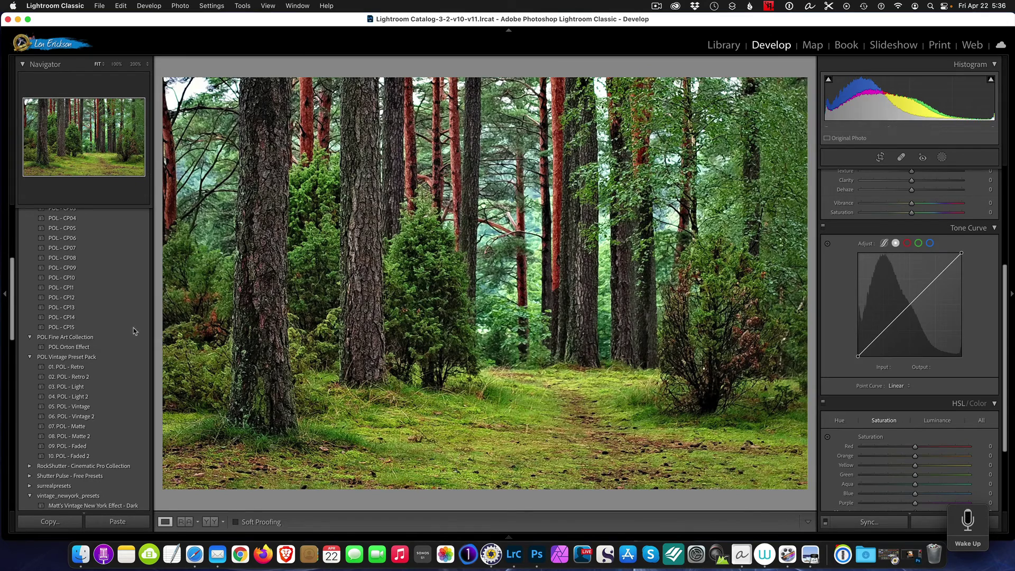
pyautogui.click(71, 369)
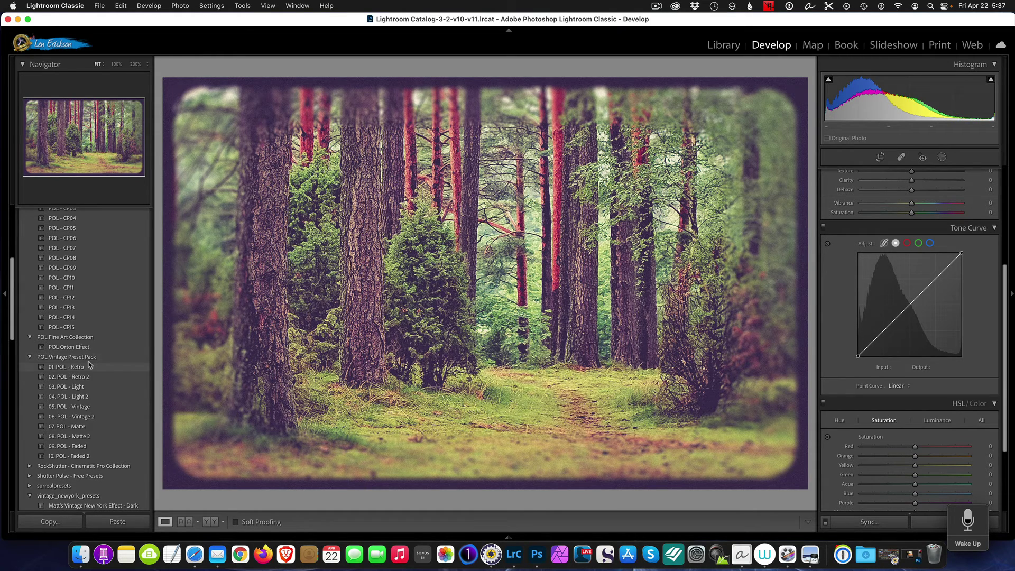
pyautogui.press('super+z')
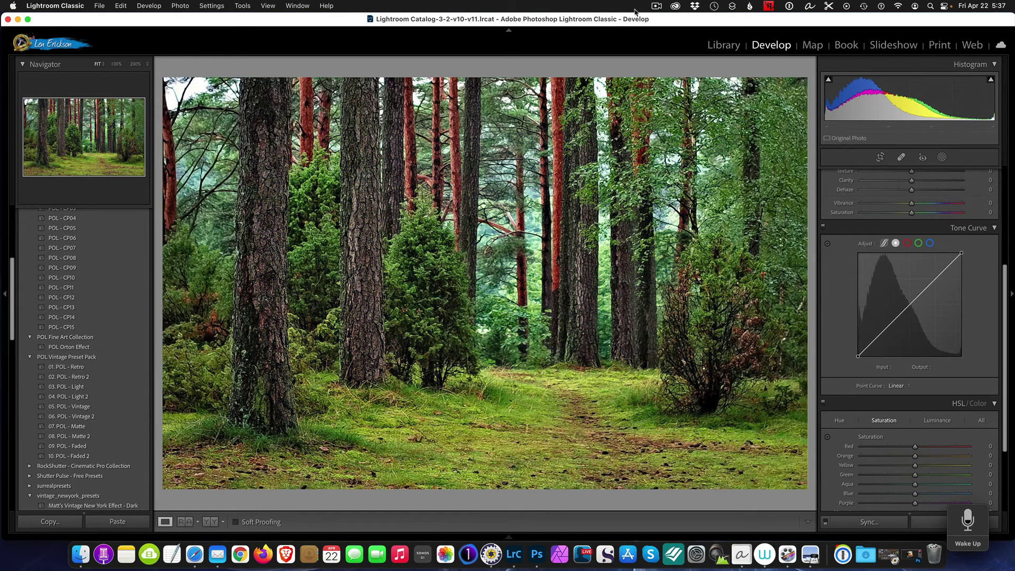
# - Select the owl photo in the Library grid and open it in Develop
pyautogui.click(724, 45)
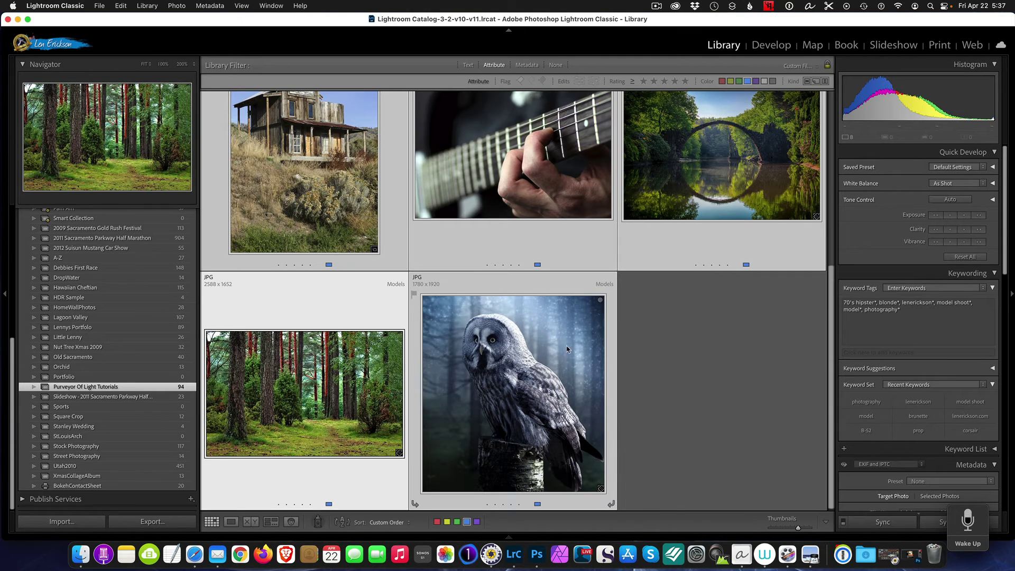
pyautogui.click(570, 349)
pyautogui.click(772, 46)
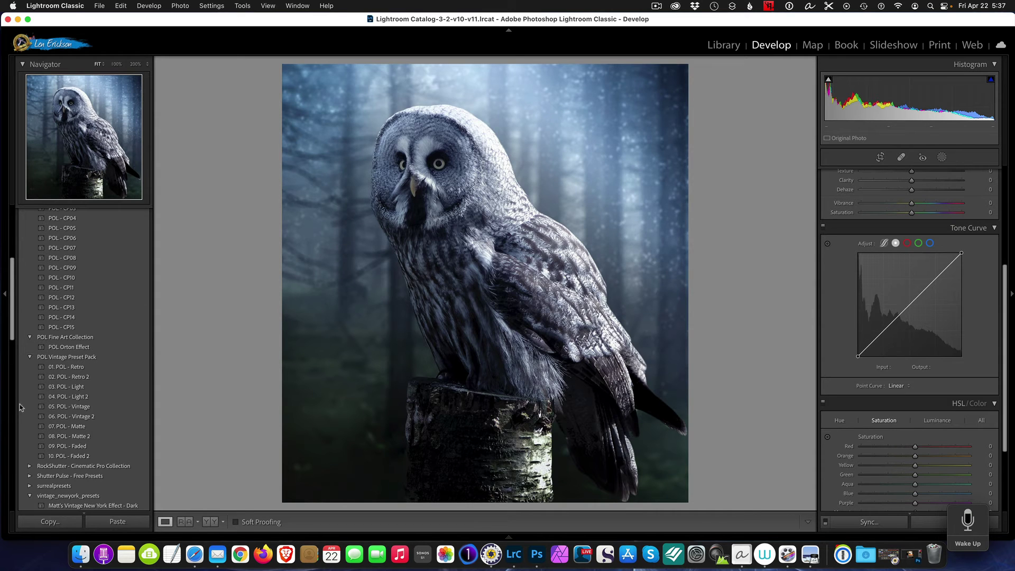
# - Preview Retro, Light, Light 2, Vintage, Vintage 2, Matte, Matte 2, Faded and Faded 2 on the owl
pyautogui.click(61, 370)
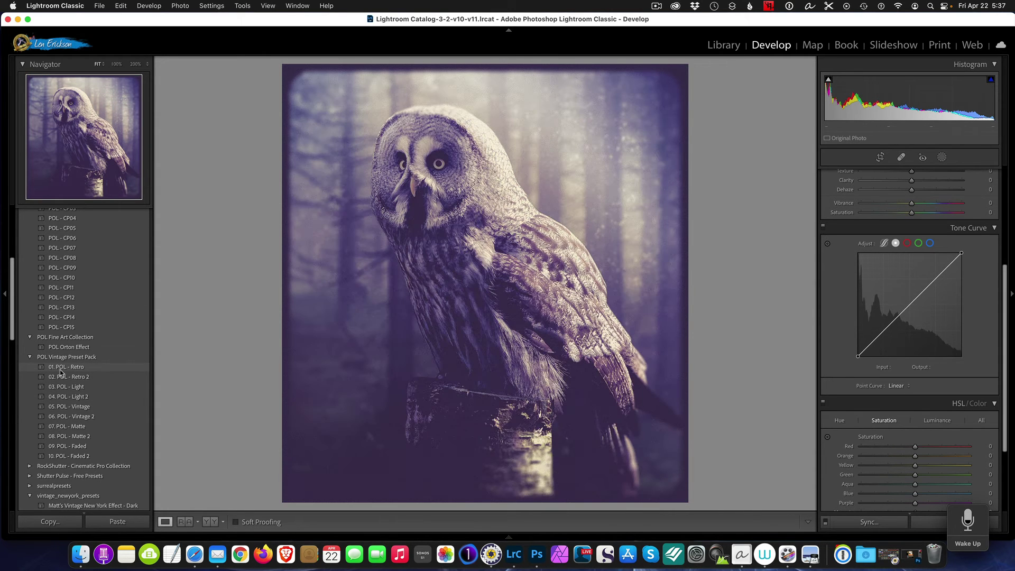
pyautogui.click(62, 386)
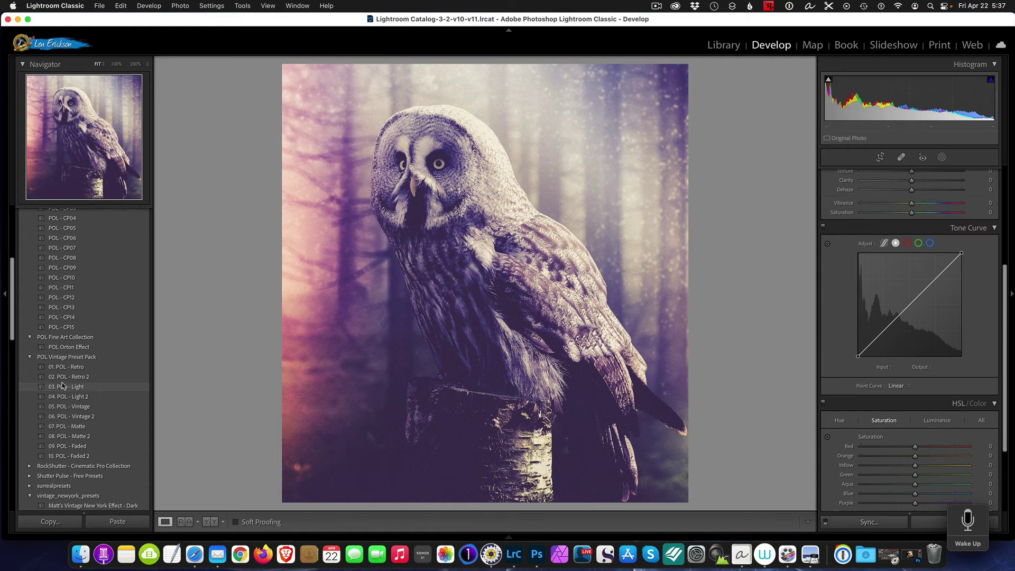
pyautogui.click(63, 397)
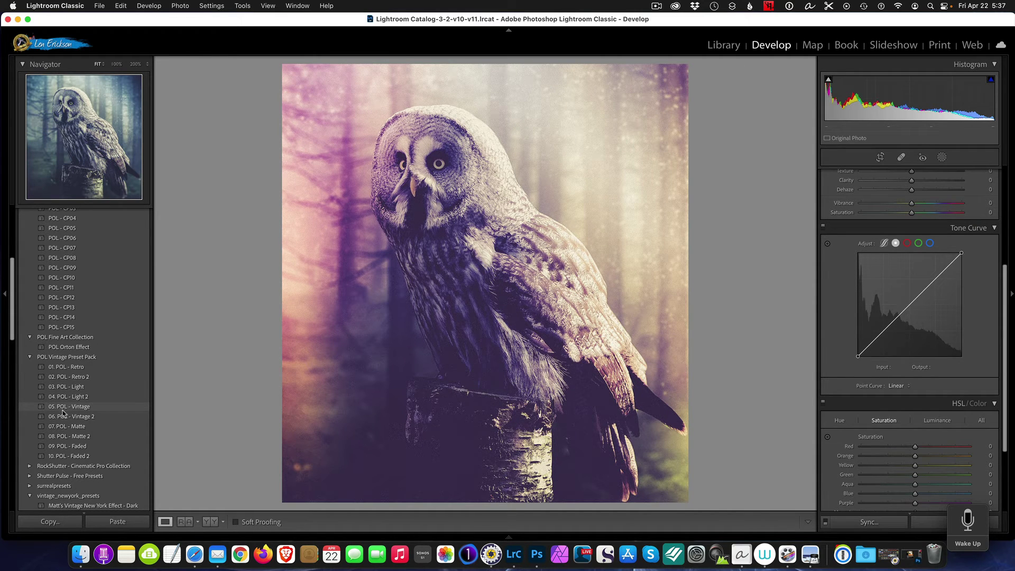
pyautogui.click(62, 408)
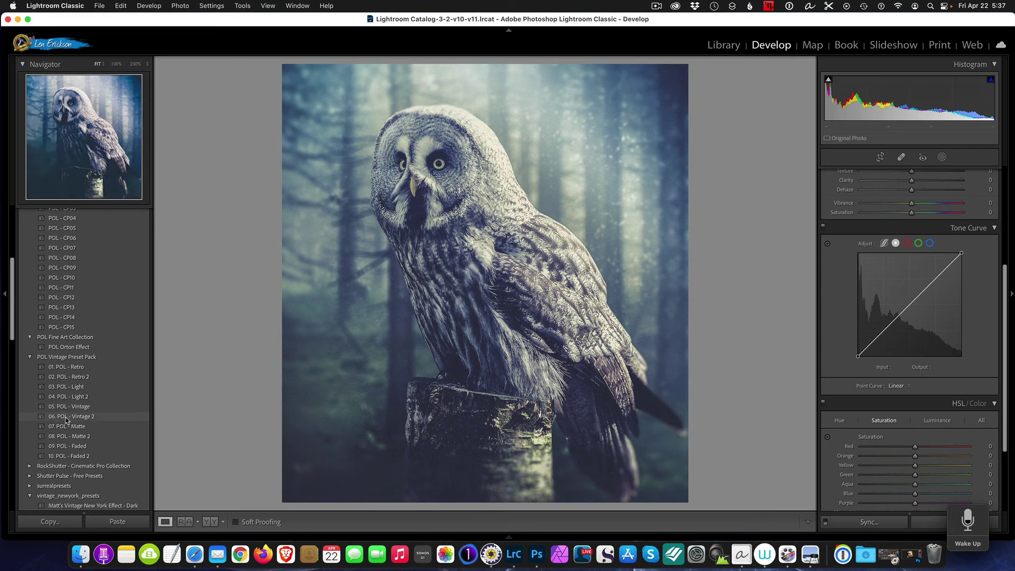
pyautogui.click(65, 418)
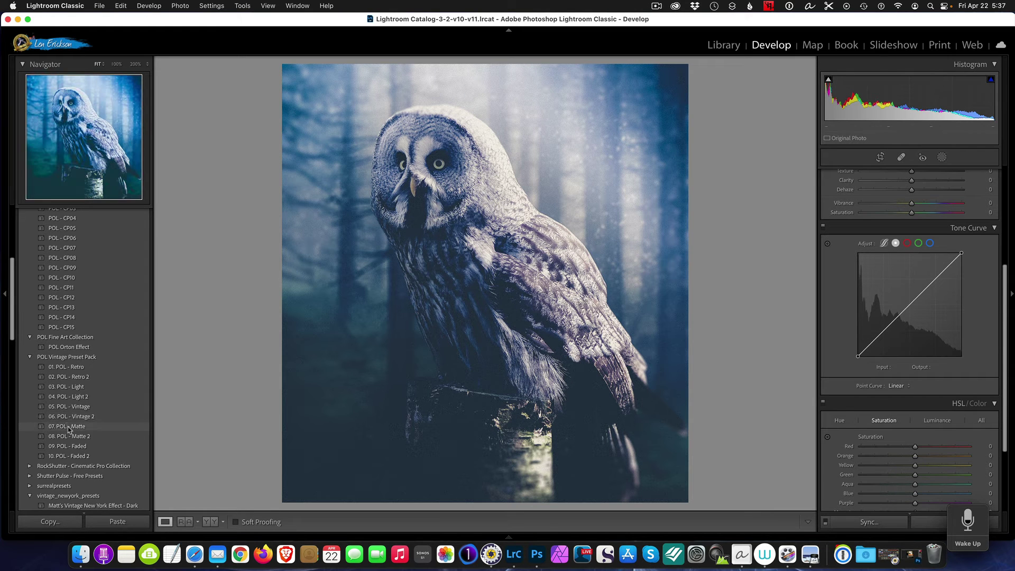
pyautogui.click(69, 428)
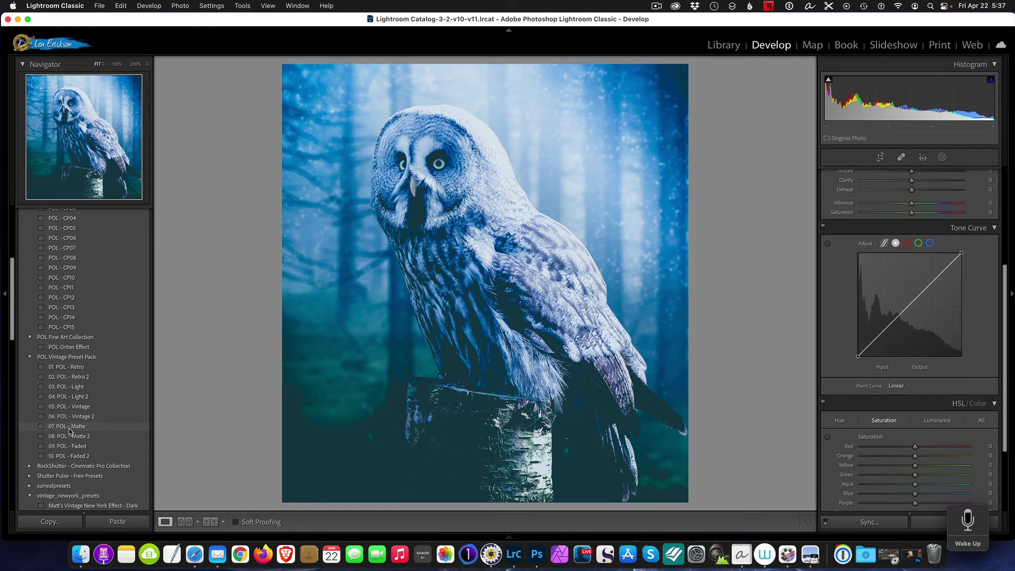
pyautogui.click(73, 437)
pyautogui.click(76, 447)
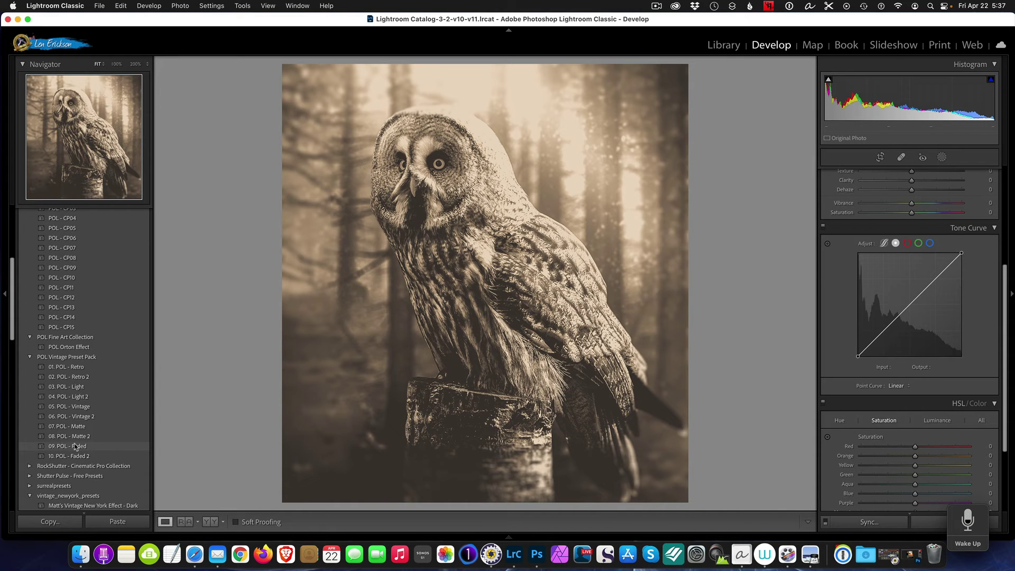
pyautogui.click(77, 456)
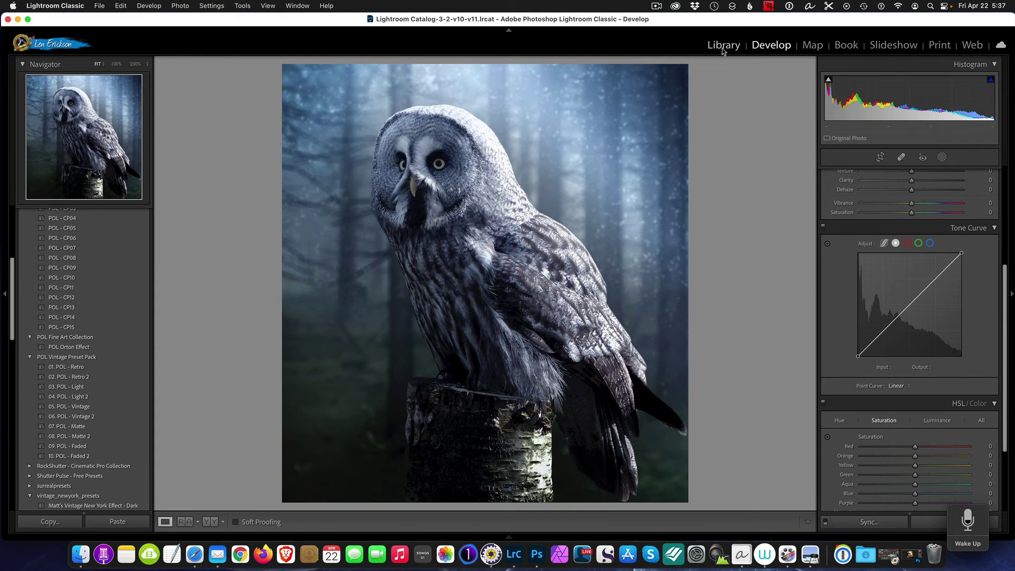
# - Switch from Develop back to the Library module's Grid view
pyautogui.click(720, 49)
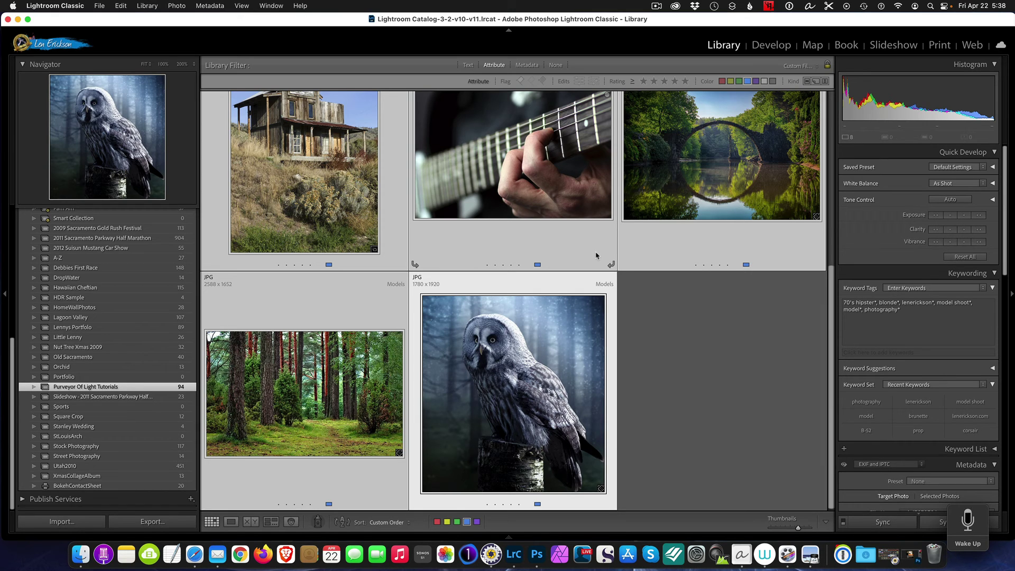
pyautogui.scroll(2, 642, 204)
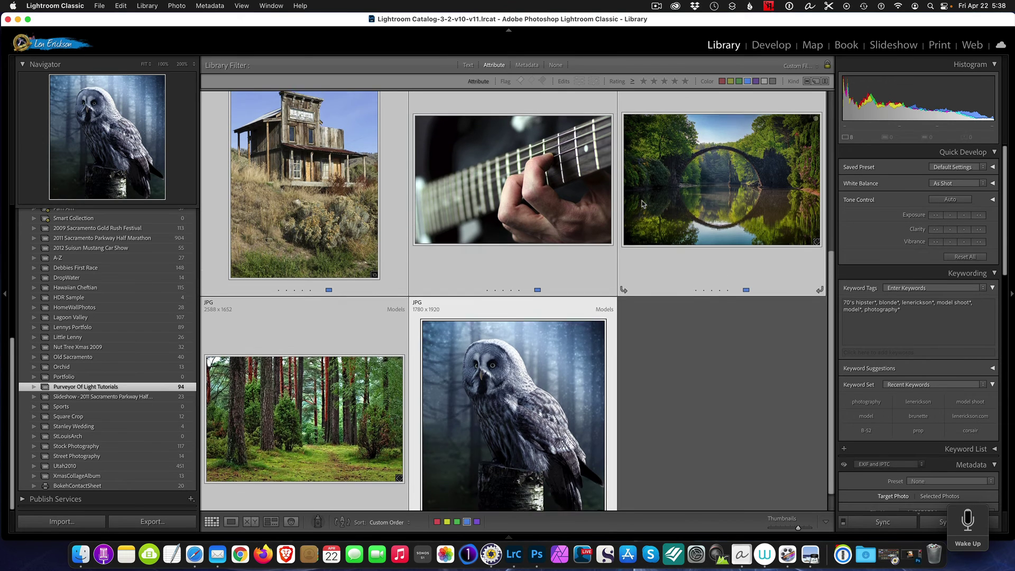
pyautogui.scroll(6, 643, 202)
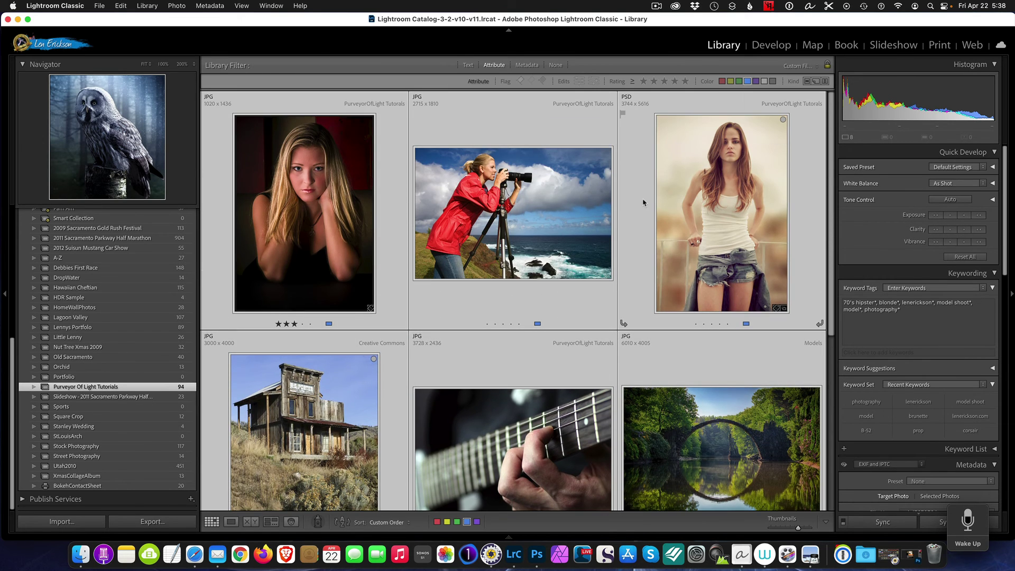
pyautogui.scroll(-4, 613, 308)
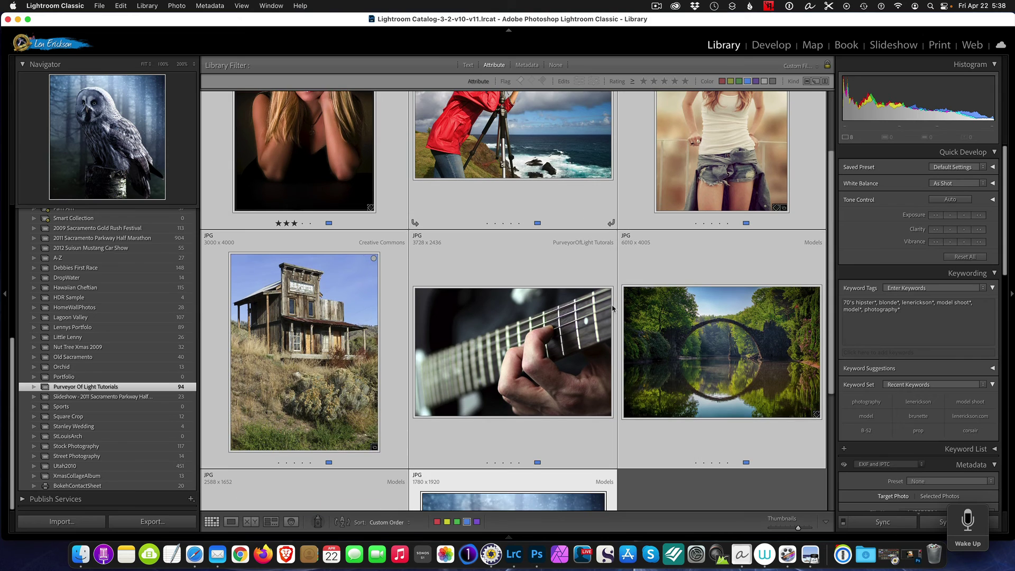
pyautogui.scroll(-1, 612, 309)
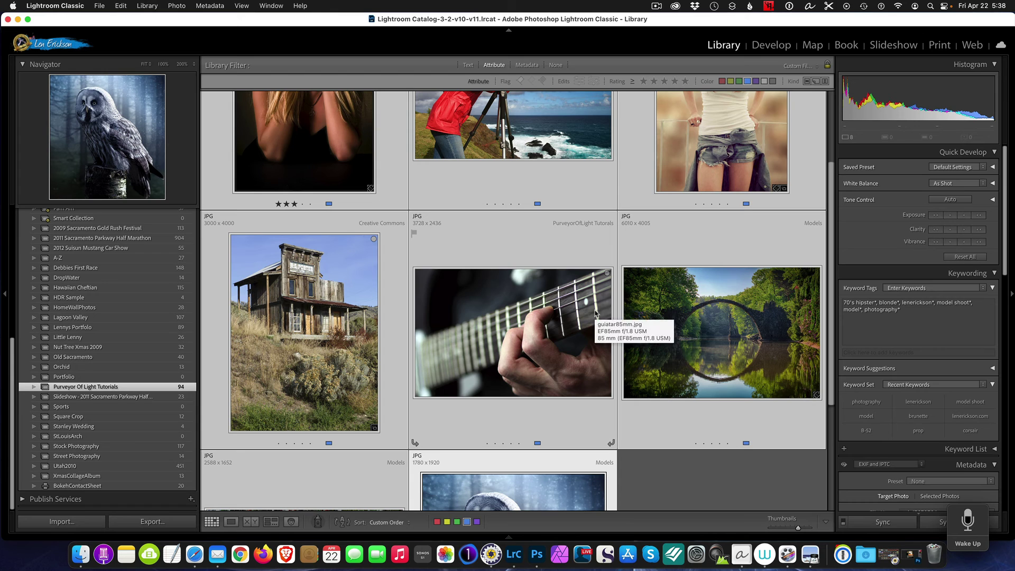
pyautogui.scroll(5, 603, 309)
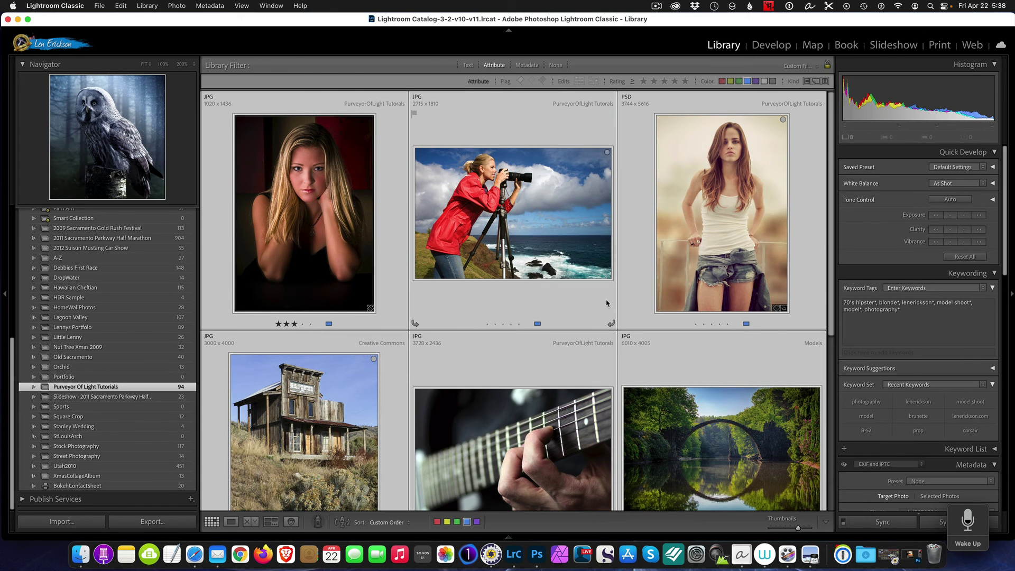